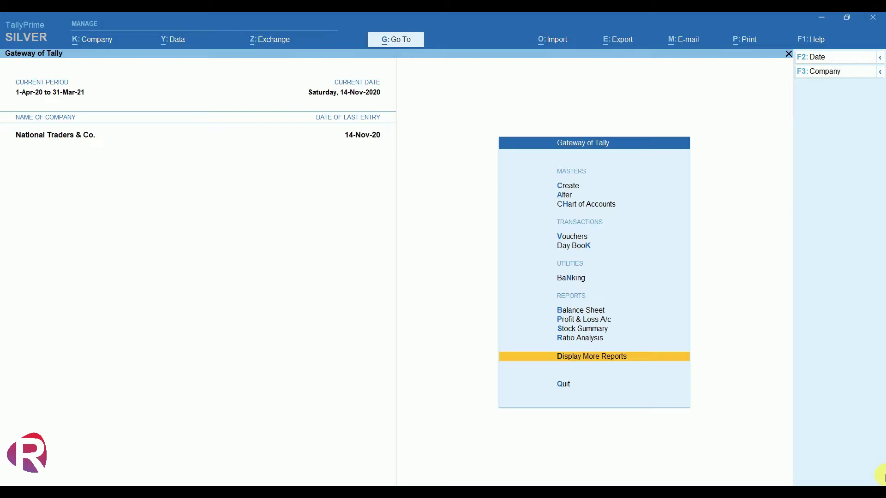
Enable Interest Calculation in the accounting features of National Traders & Co. and save the company features
{"action": "key", "text": "F11"}
{"action": "key", "text": "Return"}
{"action": "key", "text": "Return"}
{"action": "key", "text": "Return"}
{"action": "key", "text": "Return"}
{"action": "key", "text": "Return"}
{"action": "key", "text": "Return"}
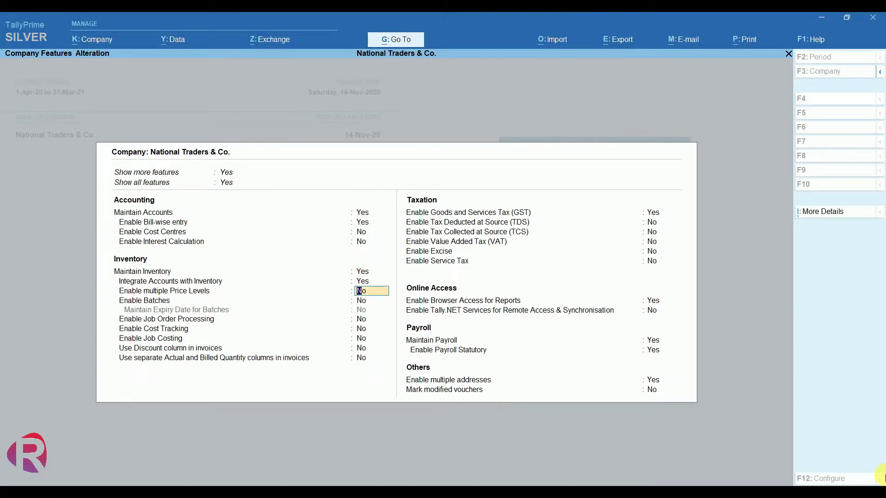
{"action": "key", "text": "Up"}
{"action": "key", "text": "Up"}
{"action": "key", "text": "Up"}
{"action": "key", "text": "Up"}
{"action": "key", "text": "Down"}
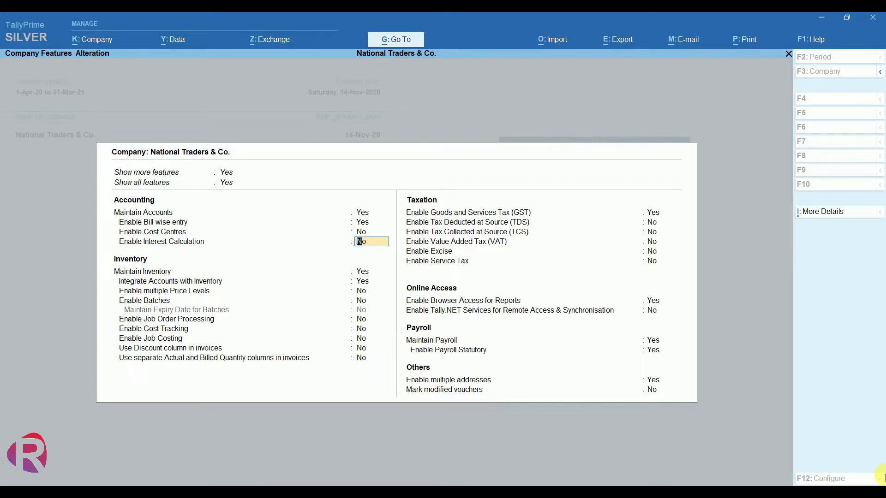
{"action": "key", "text": "y"}
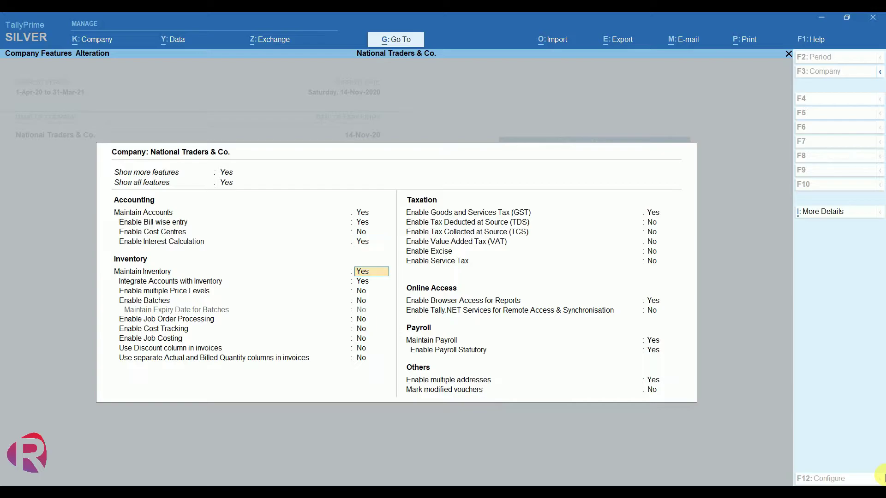
{"action": "key", "text": "Up"}
{"action": "key", "text": "Up"}
{"action": "key", "text": "Up"}
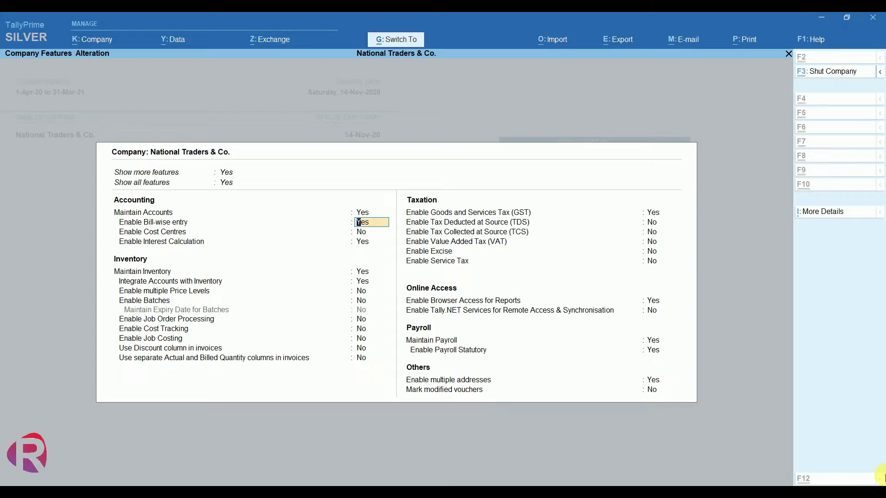
{"action": "key", "text": "ctrl+a"}
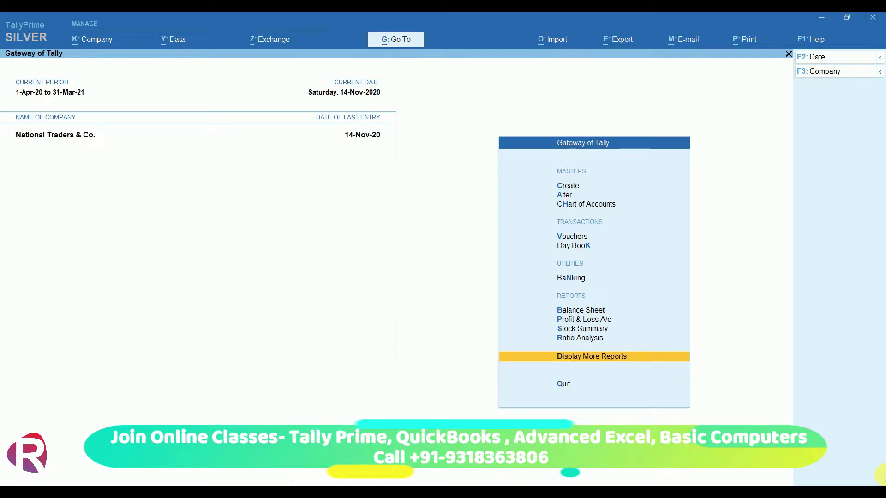
Open the creation form for a new ledger and try to name it Jatin & Co
{"action": "key", "text": "Up"}
{"action": "key", "text": "Up"}
{"action": "key", "text": "Up"}
{"action": "key", "text": "Up"}
{"action": "key", "text": "Up"}
{"action": "key", "text": "Up"}
{"action": "key", "text": "Up"}
{"action": "key", "text": "Up"}
{"action": "key", "text": "Up"}
{"action": "key", "text": "Up"}
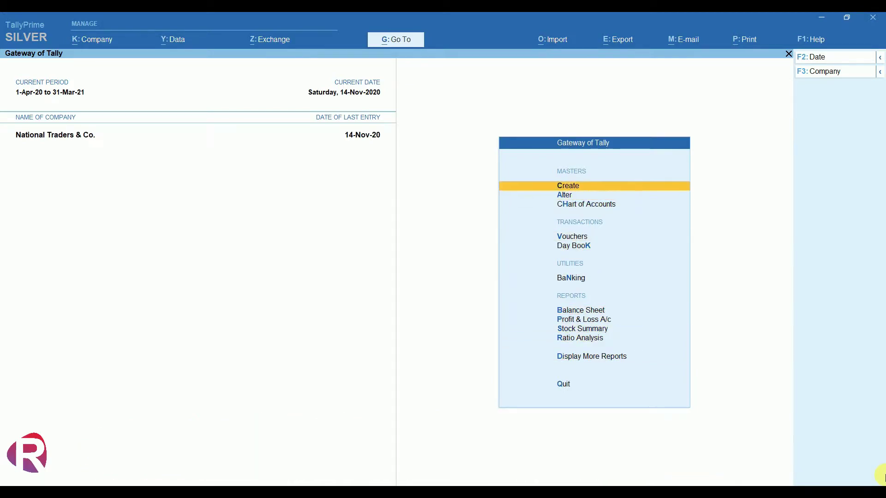
{"action": "key", "text": "Return"}
{"action": "key", "text": "Down"}
{"action": "key", "text": "Return"}
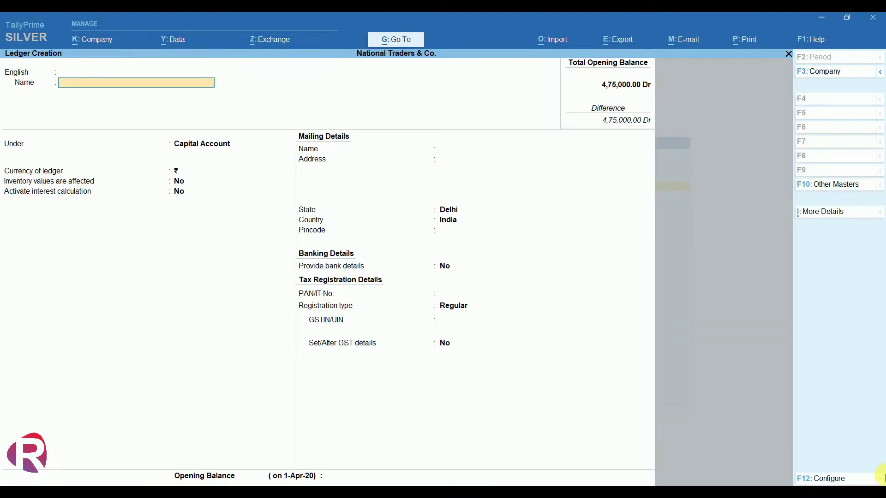
{"action": "type", "text": "Jatin & Co."}
{"action": "key", "text": "Return"}
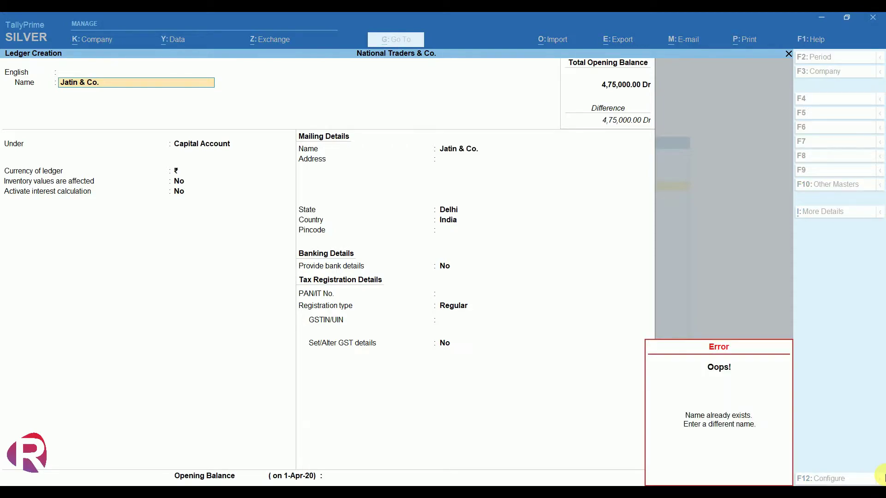
Name the new ledger Ishu & Co. and place it under the Sundry Debtors group
{"action": "type", "text": "Ishu & Co."}
{"action": "key", "text": "Return"}
{"action": "key", "text": "Return"}
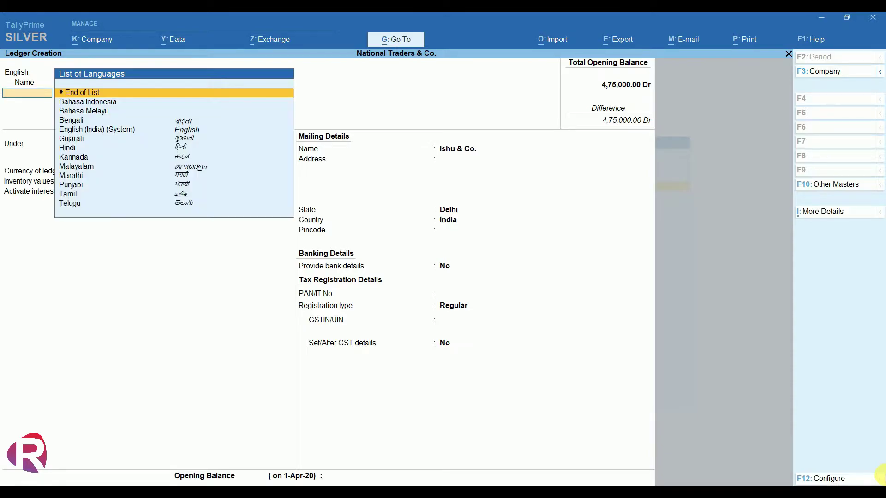
{"action": "key", "text": "Return"}
{"action": "type", "text": "S"}
{"action": "key", "text": "Down"}
{"action": "key", "text": "Down"}
{"action": "key", "text": "Down"}
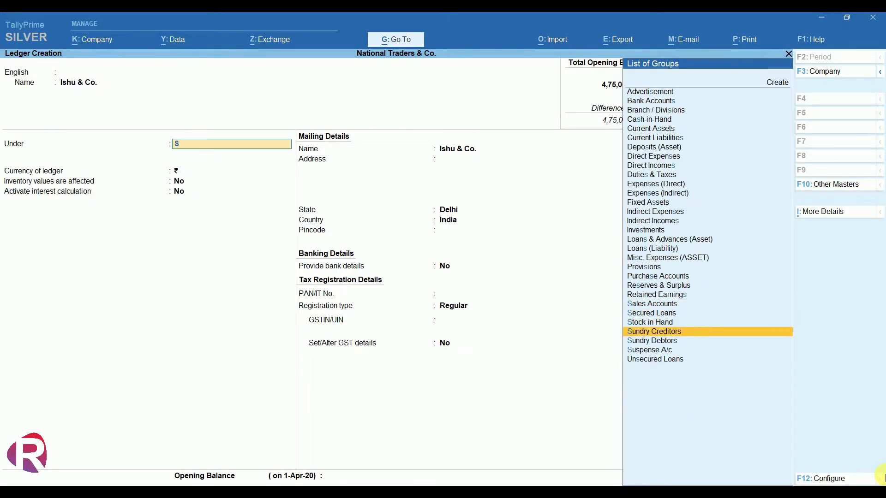
{"action": "key", "text": "Down"}
{"action": "key", "text": "Return"}
{"action": "key", "text": "Return"}
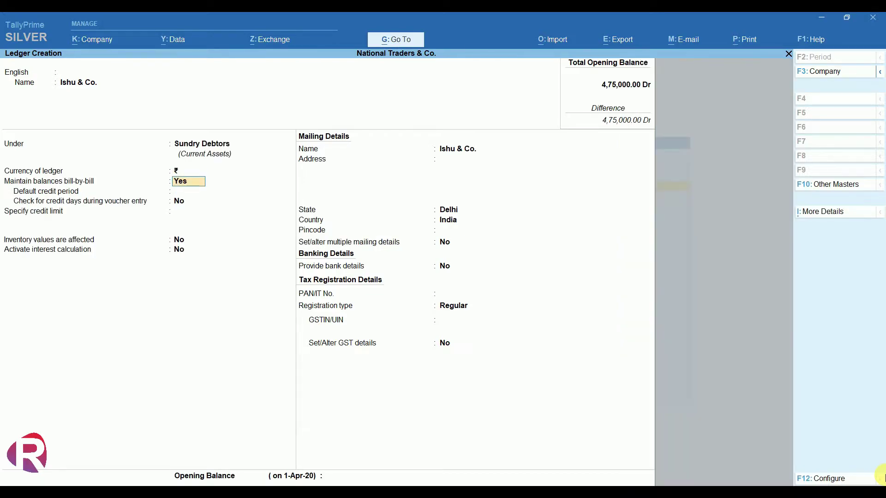
Activate interest calculation for the ledger, keeping bill-by-bill balances and the use of advance interest parameters at Yes
{"action": "key", "text": "Return"}
{"action": "key", "text": "Return"}
{"action": "key", "text": "Return"}
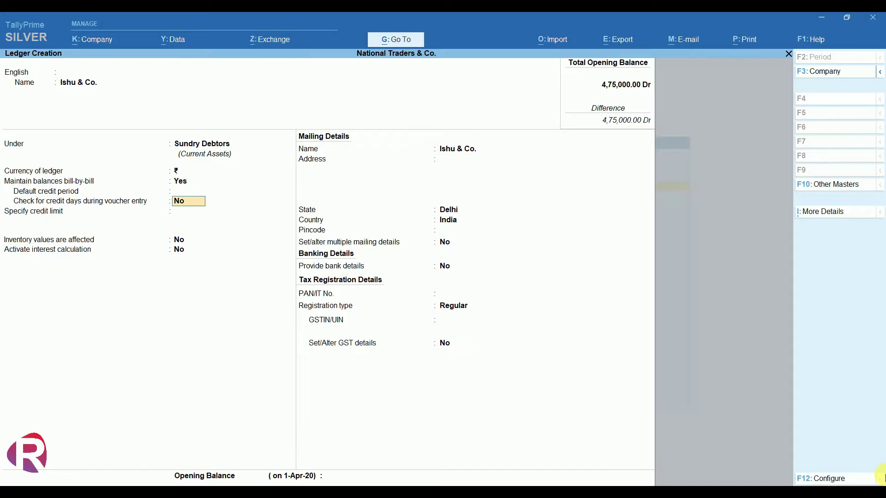
{"action": "key", "text": "Return"}
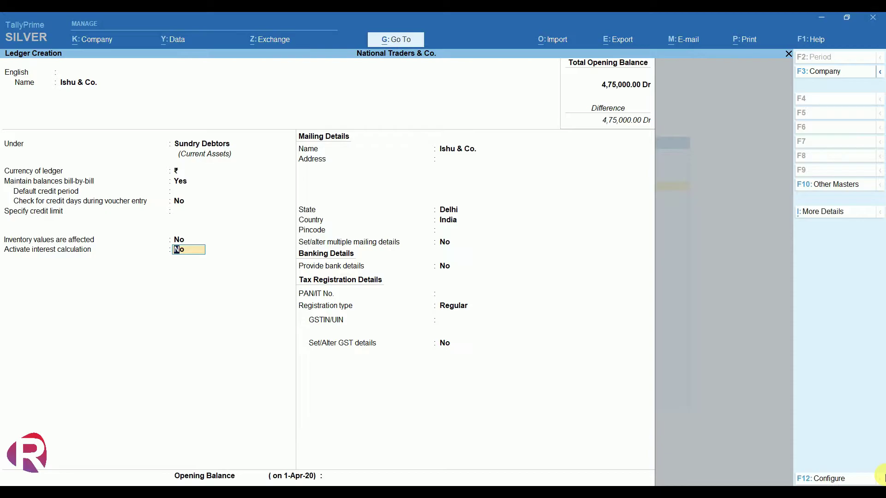
{"action": "key", "text": "y"}
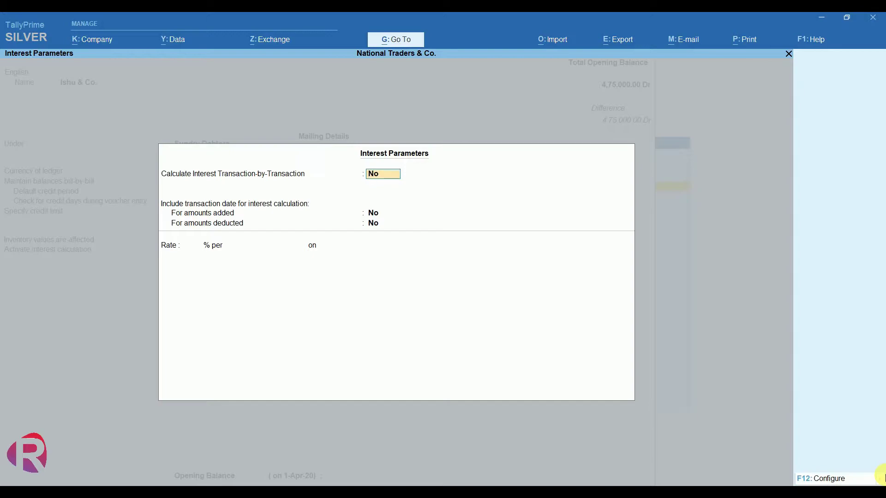
{"action": "key", "text": "F12"}
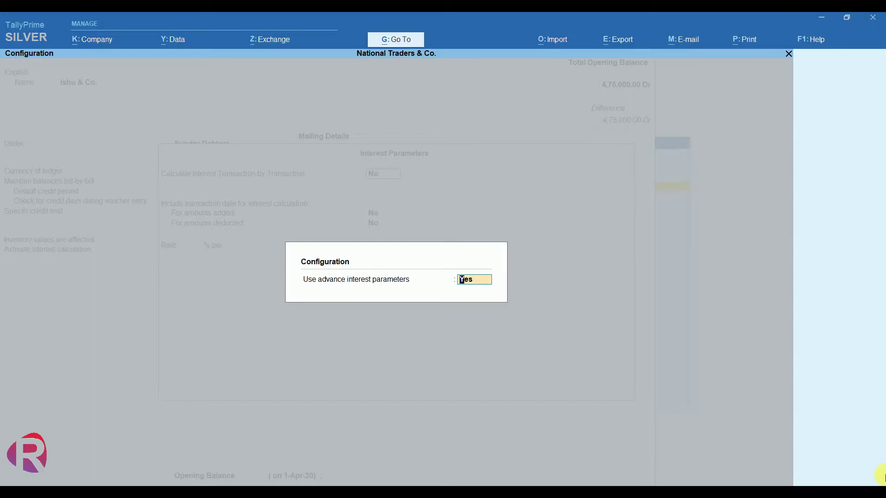
{"action": "key", "text": "Return"}
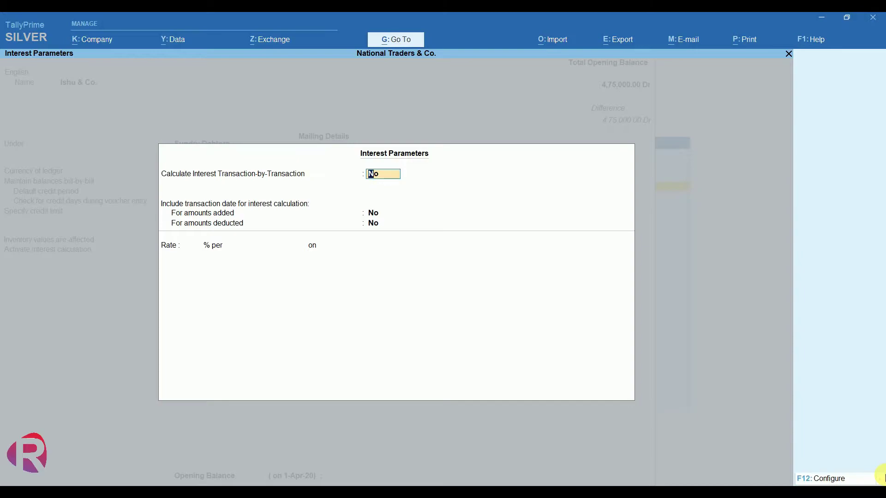
Set transaction-by-transaction interest, overriding parameters for each transaction and overriding advanced parameters all to Yes
{"action": "type", "text": "y"}
{"action": "key", "text": "Return"}
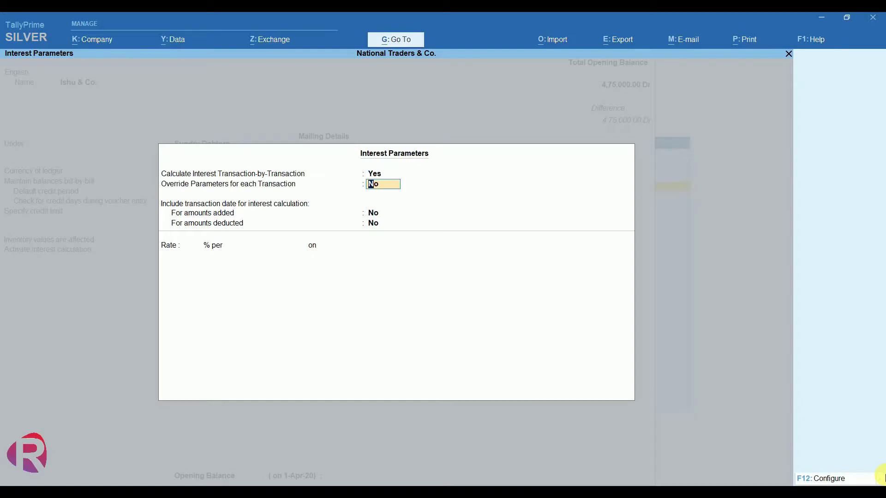
{"action": "type", "text": "y"}
{"action": "key", "text": "Return"}
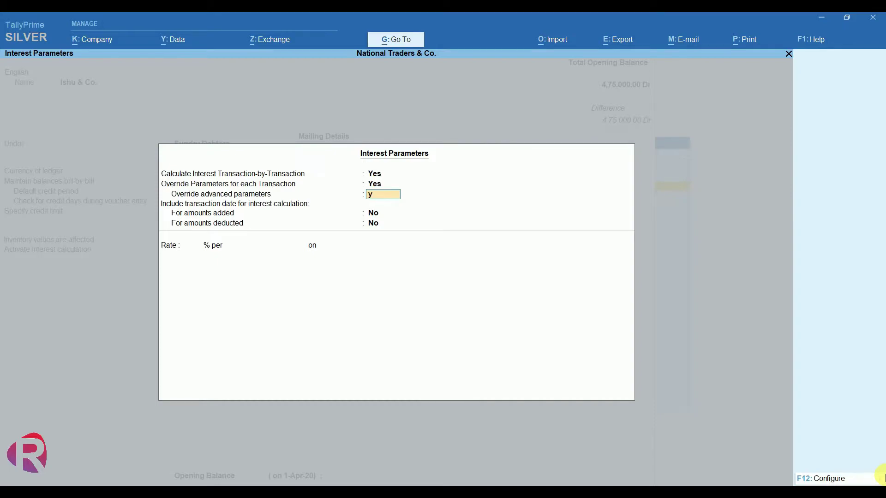
{"action": "key", "text": "Return"}
{"action": "key", "text": "Up"}
{"action": "key", "text": "Up"}
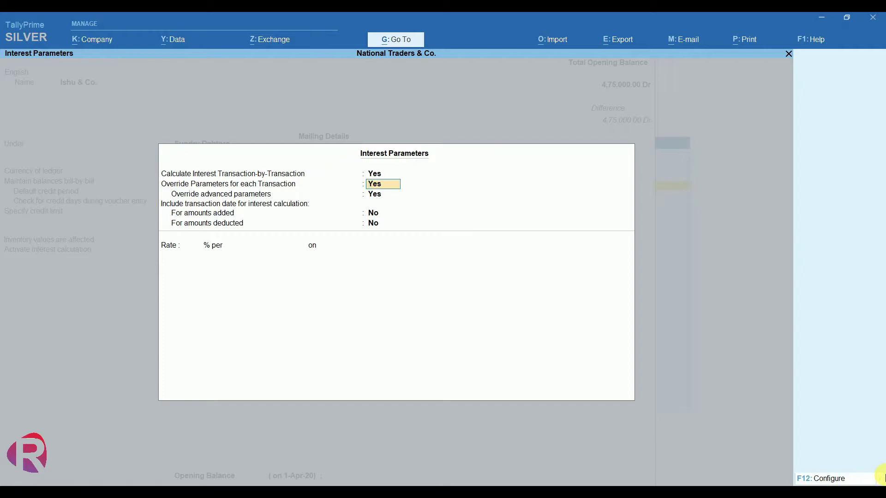
{"action": "key", "text": "Up"}
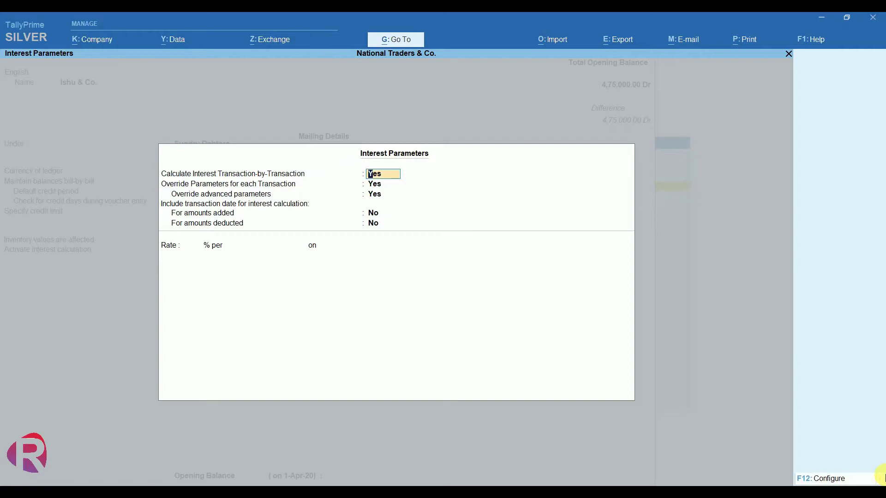
{"action": "key", "text": "Return"}
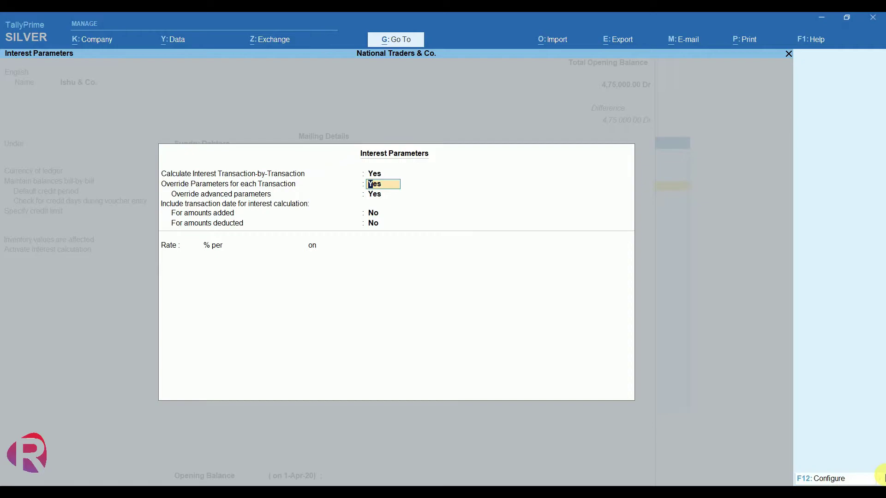
{"action": "key", "text": "Return"}
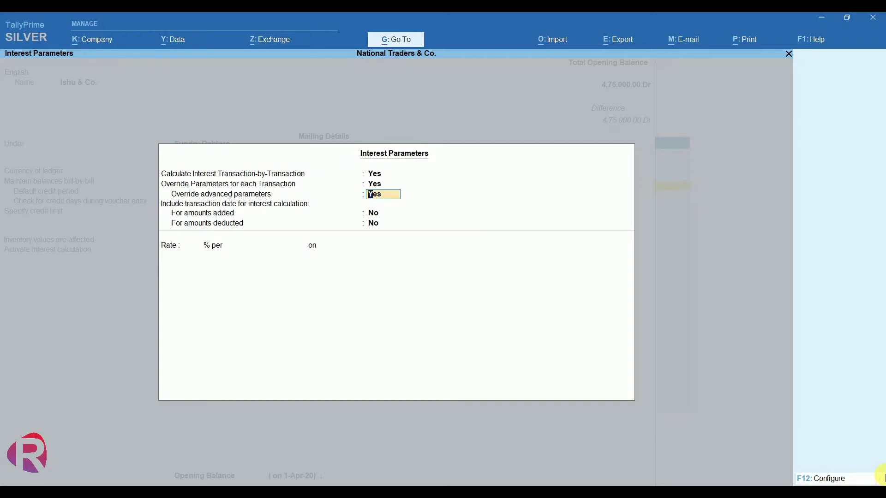
Leave the transaction date excluded for amounts added and deducted, and set the interest rate to 5% per 30-Day Month
{"action": "key", "text": "Return"}
{"action": "key", "text": "Return"}
{"action": "key", "text": "Return"}
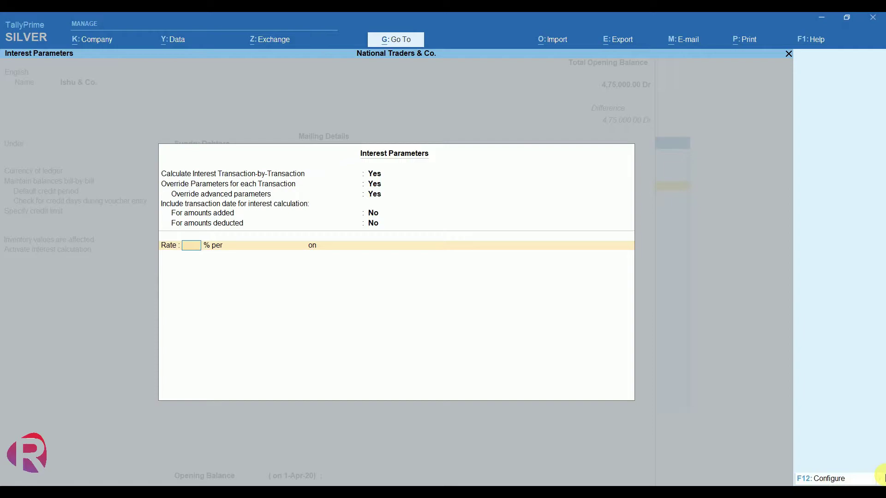
{"action": "type", "text": "5"}
{"action": "key", "text": "Return"}
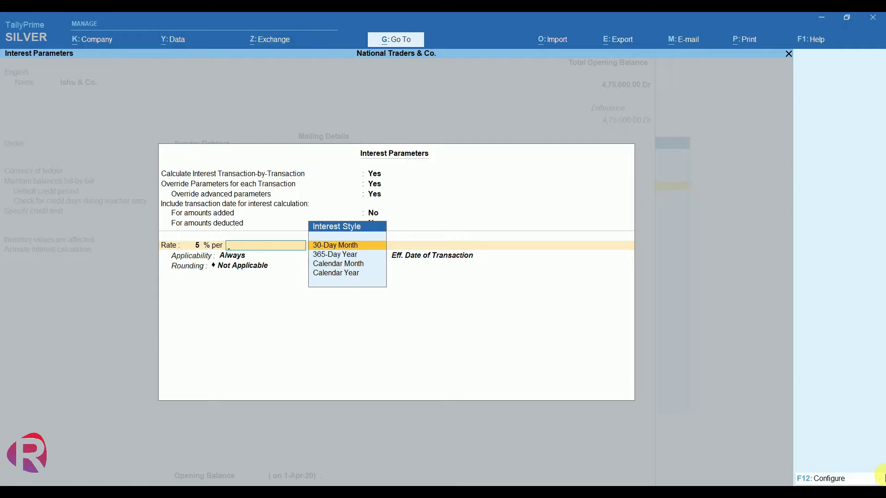
{"action": "key", "text": "Down"}
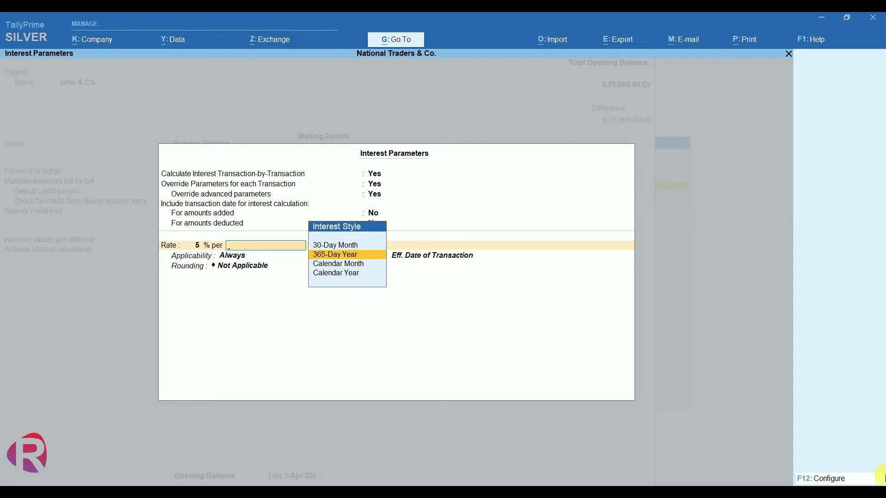
{"action": "key", "text": "Up"}
{"action": "key", "text": "Return"}
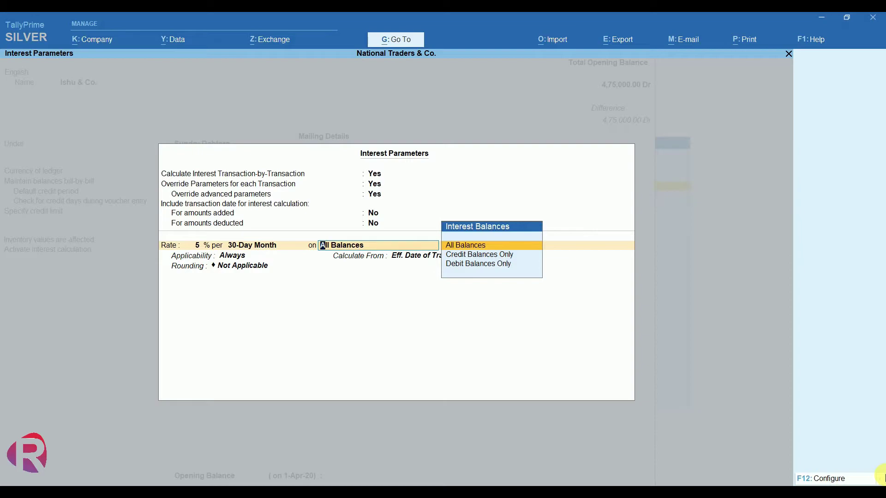
Apply the interest rate to Debit Balances Only
{"action": "type", "text": "a"}
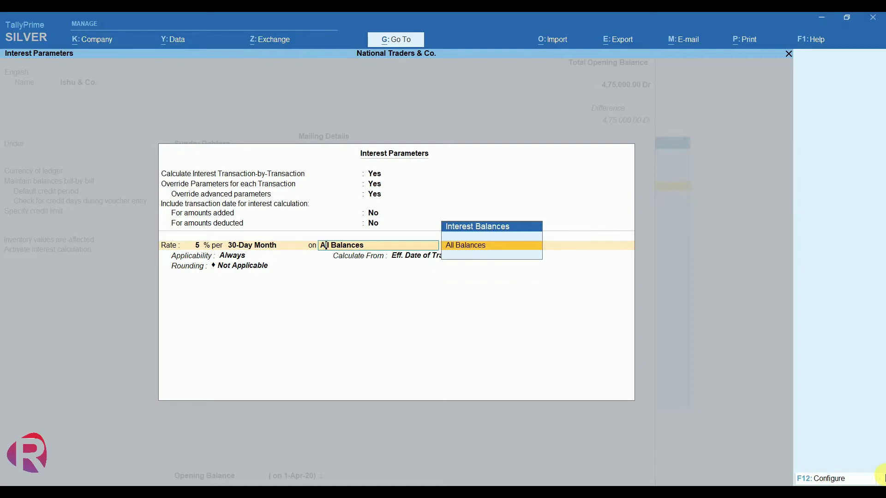
{"action": "key", "text": "Up"}
{"action": "key", "text": "Down"}
{"action": "key", "text": "Return"}
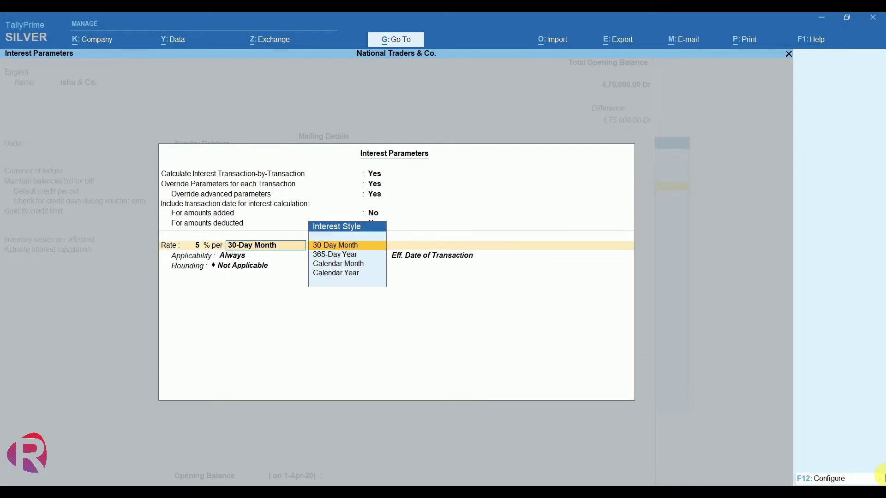
{"action": "key", "text": "Return"}
{"action": "key", "text": "Return"}
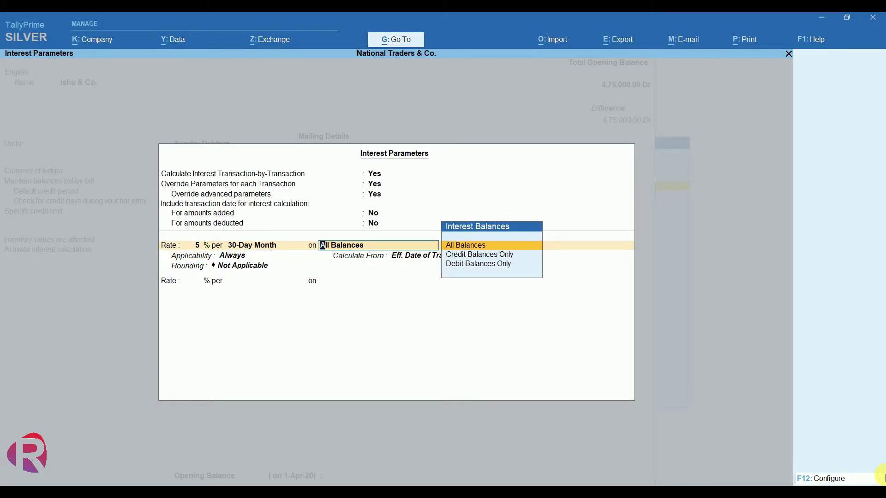
{"action": "key", "text": "Down"}
{"action": "key", "text": "Down"}
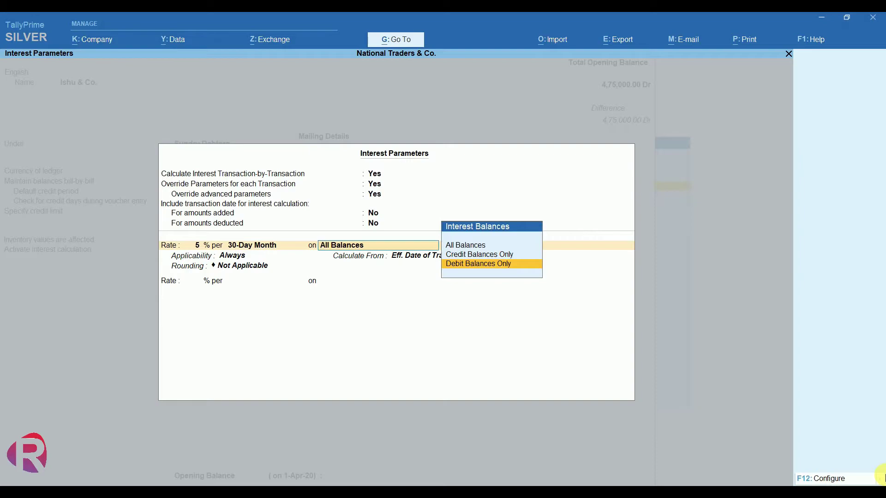
{"action": "key", "text": "Return"}
Keep the applicability of the interest rate at Always
{"action": "key", "text": "Return"}
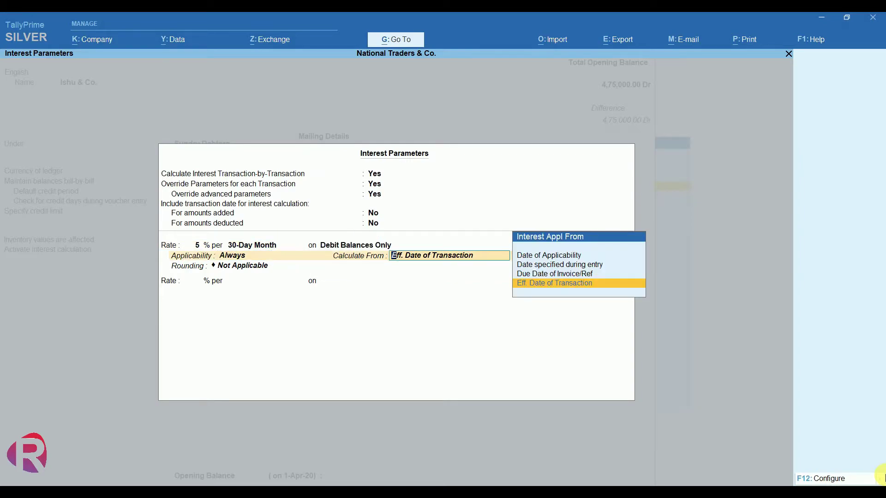
{"action": "key", "text": "BackSpace"}
{"action": "key", "text": "BackSpace"}
{"action": "key", "text": "Return"}
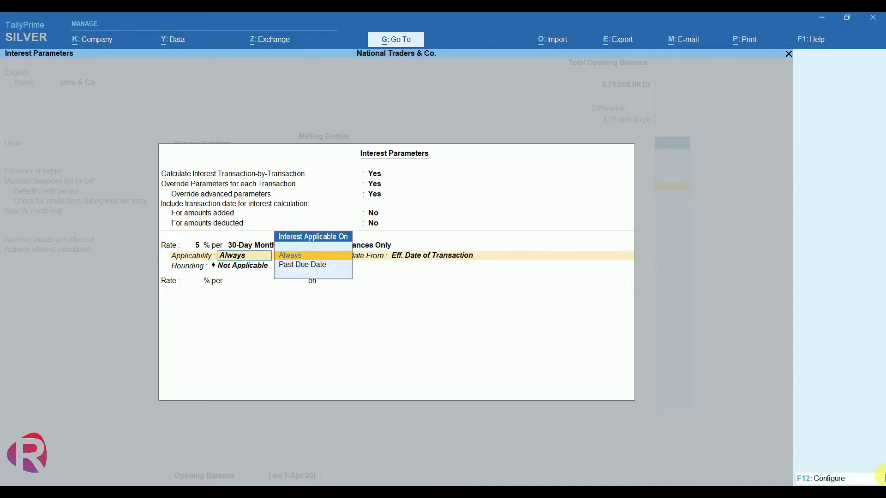
{"action": "key", "text": "Return"}
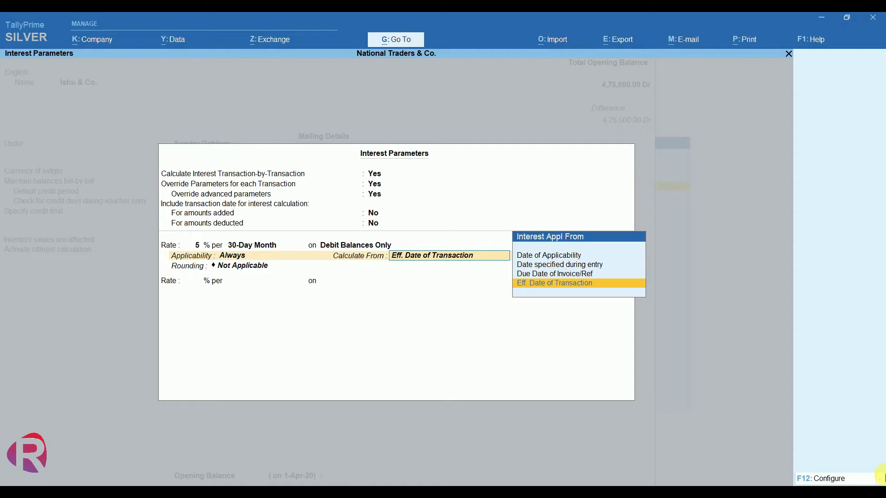
Set the interest to be calculated from the Due Date of Invoice/Ref
{"action": "key", "text": "Up"}
{"action": "key", "text": "Up"}
{"action": "key", "text": "Up"}
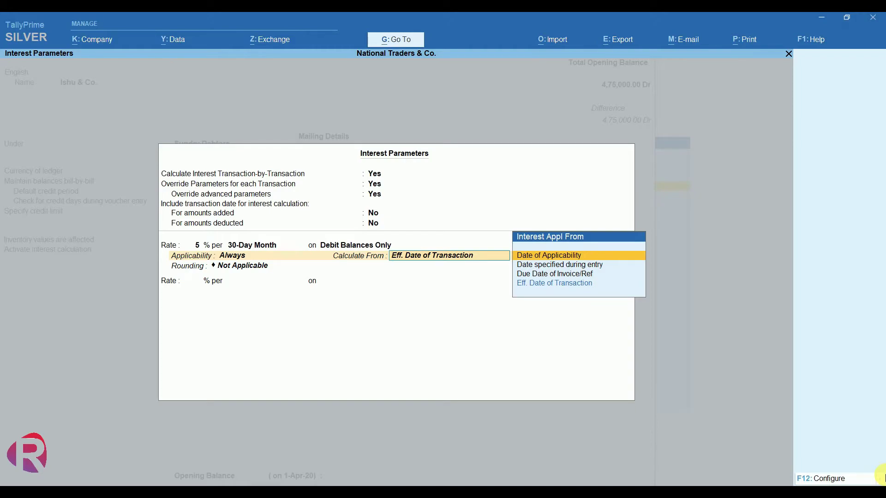
{"action": "key", "text": "Down"}
{"action": "key", "text": "Up"}
{"action": "key", "text": "Down"}
{"action": "key", "text": "Down"}
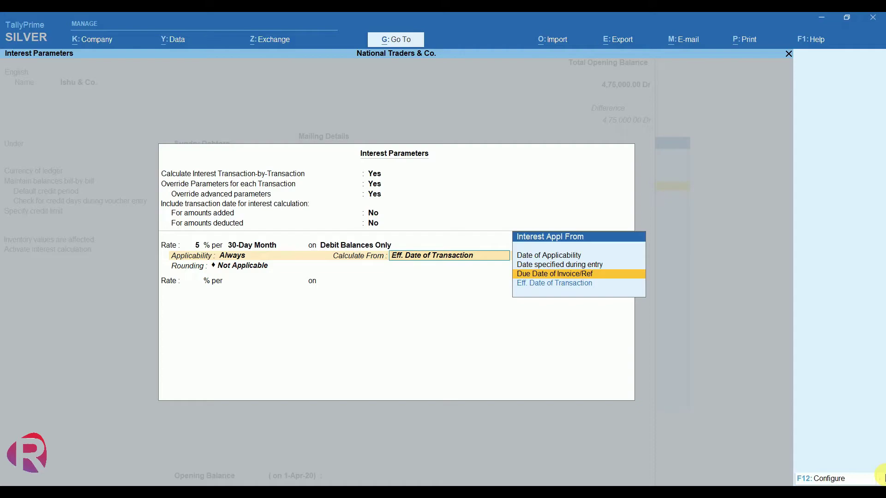
{"action": "key", "text": "Up"}
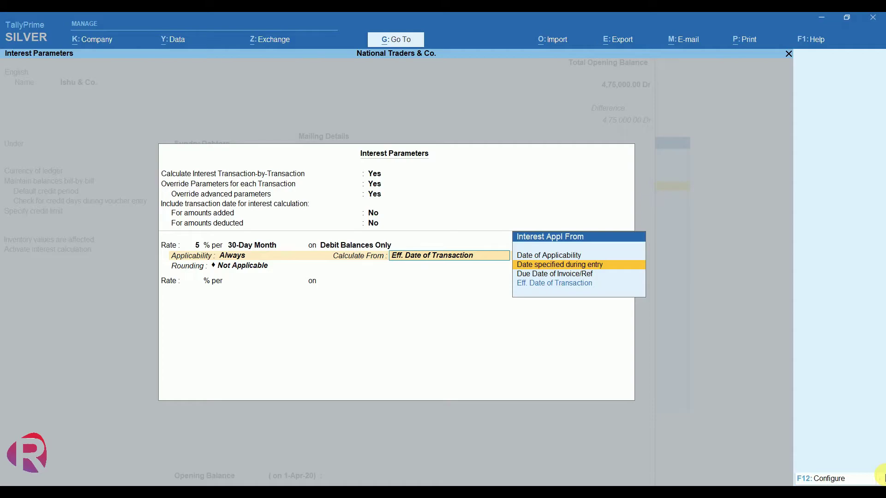
{"action": "key", "text": "Down"}
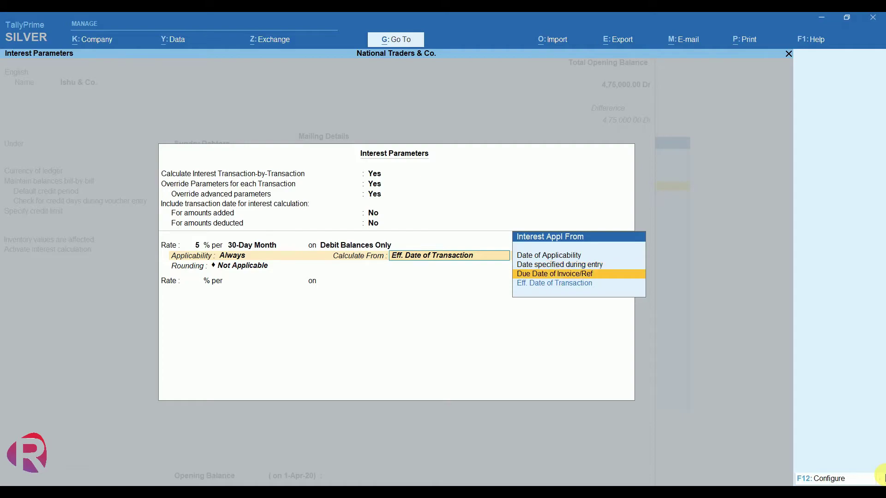
{"action": "key", "text": "Return"}
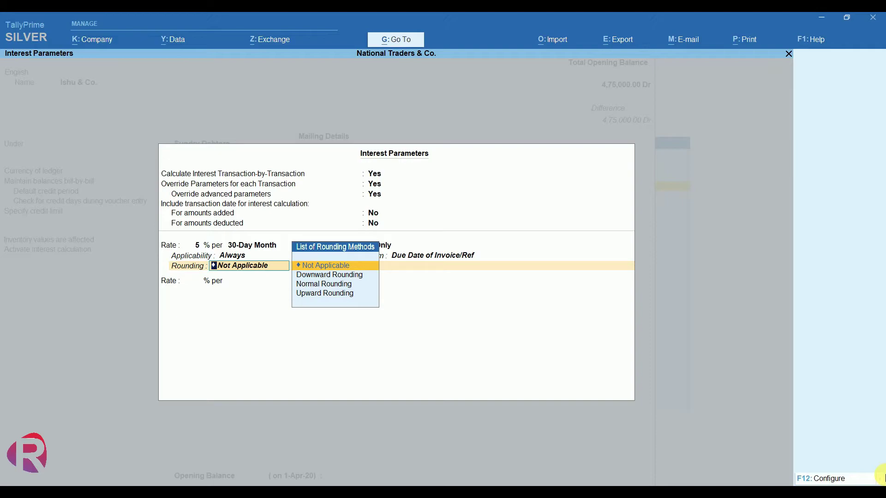
Apply Normal Rounding with a limit of 1 and accept the interest parameters without a second rate
{"action": "key", "text": "Down"}
{"action": "key", "text": "Down"}
{"action": "key", "text": "Return"}
{"action": "type", "text": "1"}
{"action": "key", "text": "Return"}
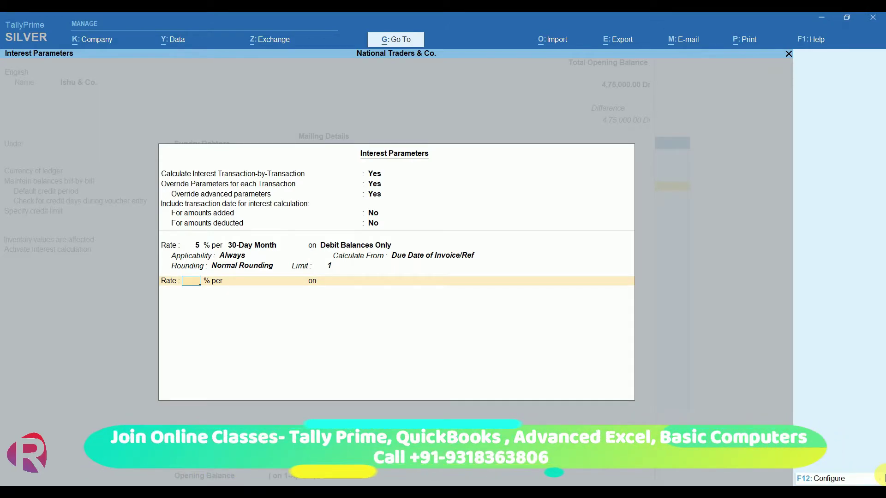
{"action": "key", "text": "Return"}
{"action": "key", "text": "Return"}
{"action": "key", "text": "Return"}
{"action": "key", "text": "Return"}
{"action": "key", "text": "Return"}
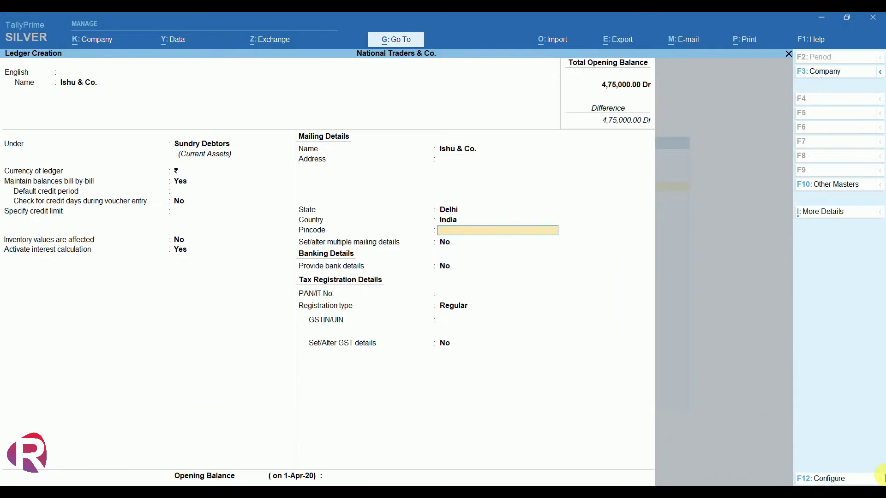
Leave the pincode, bank details and PAN at their defaults and set the ledger's registration type to Unknown
{"action": "key", "text": "Return"}
{"action": "key", "text": "Return"}
{"action": "key", "text": "Return"}
{"action": "key", "text": "Up"}
{"action": "key", "text": "Up"}
{"action": "key", "text": "Up"}
{"action": "key", "text": "Return"}
{"action": "key", "text": "Return"}
{"action": "key", "text": "Return"}
Save the Ishu & Co. ledger without an opening balance and leave ledger creation
{"action": "key", "text": "Return"}
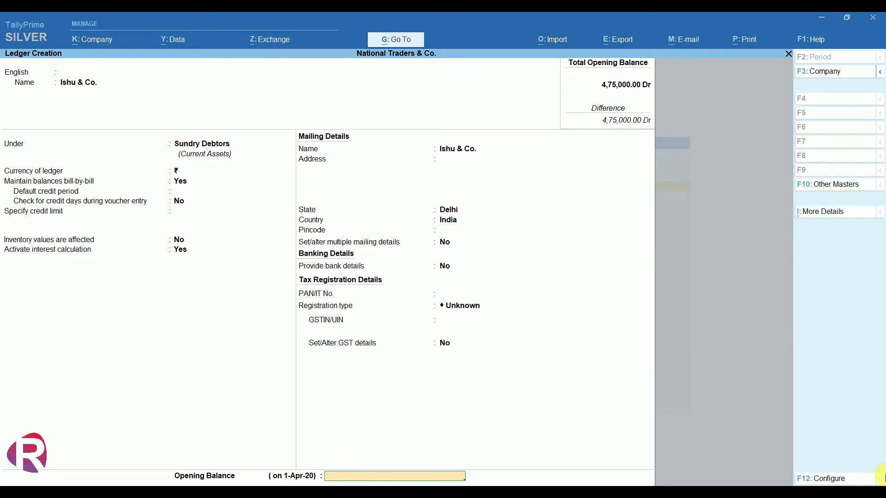
{"action": "key", "text": "Return"}
{"action": "key", "text": "Return"}
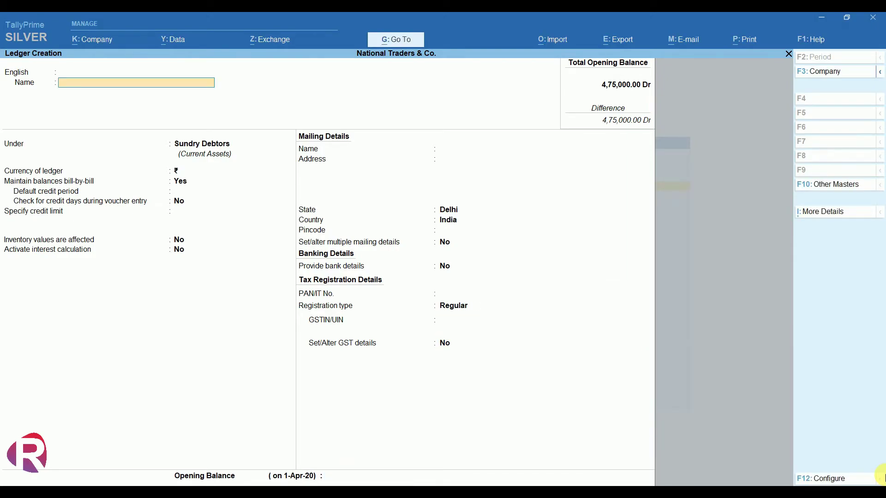
{"action": "key", "text": "Escape"}
{"action": "key", "text": "Return"}
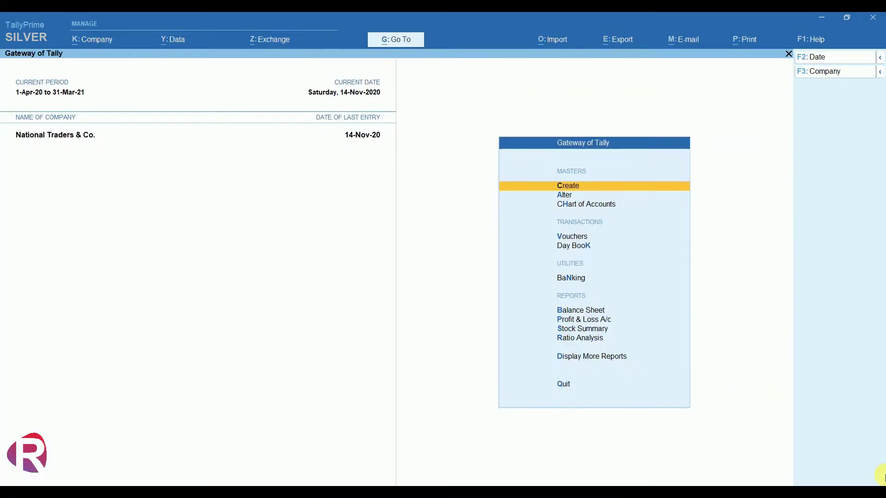
Start a new sales voucher
{"action": "key", "text": "Down"}
{"action": "key", "text": "Down"}
{"action": "key", "text": "Down"}
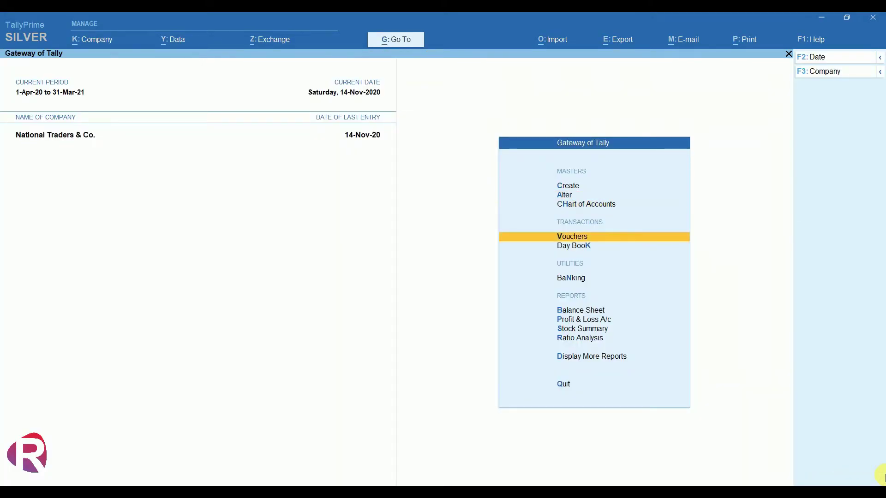
{"action": "key", "text": "Return"}
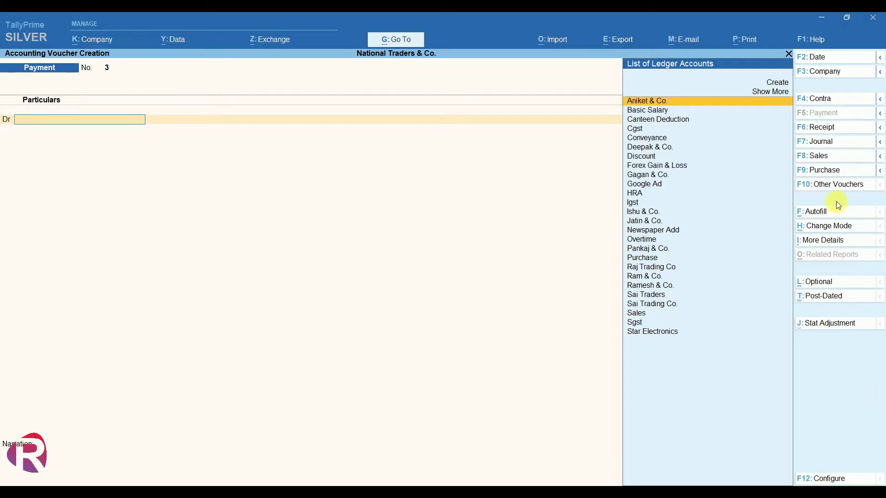
{"action": "left_click", "coordinate": [839, 160]}
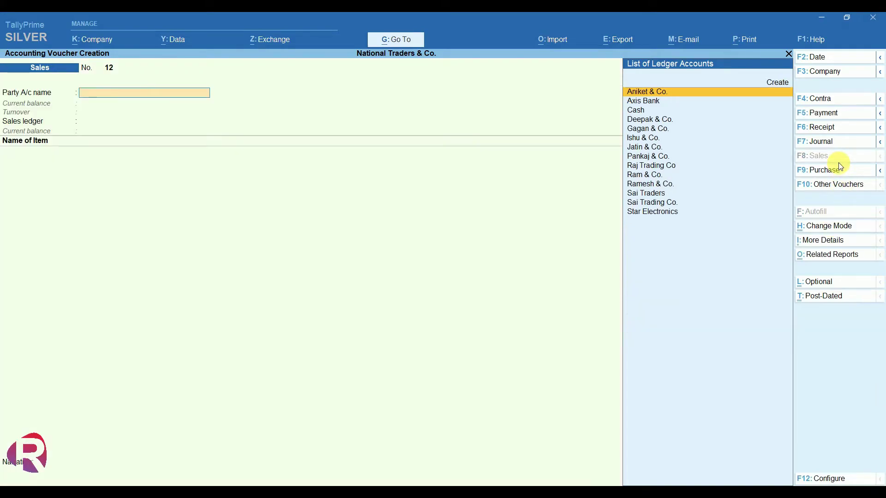
Set the party to Ishu & Co. and the sales ledger to Sales, leaving the dispatch and tax classification details blank
{"action": "type", "text": "Ish"}
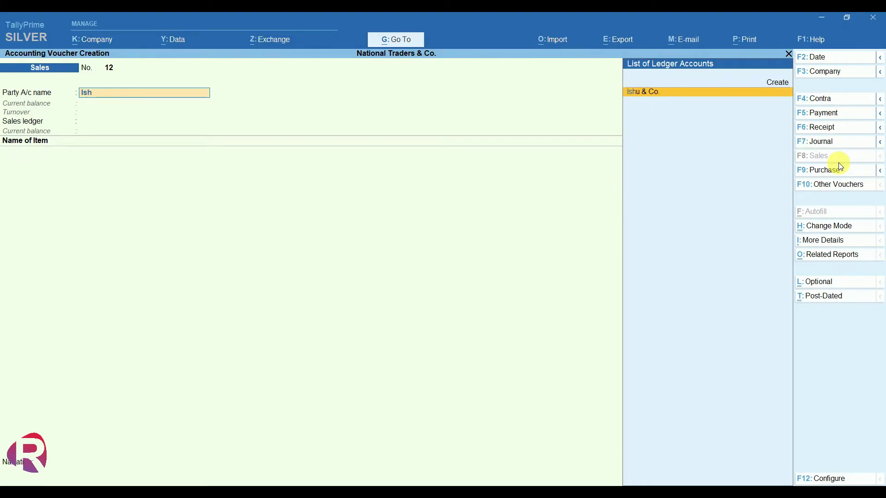
{"action": "key", "text": "Return"}
{"action": "key", "text": "Return"}
{"action": "key", "text": "Return"}
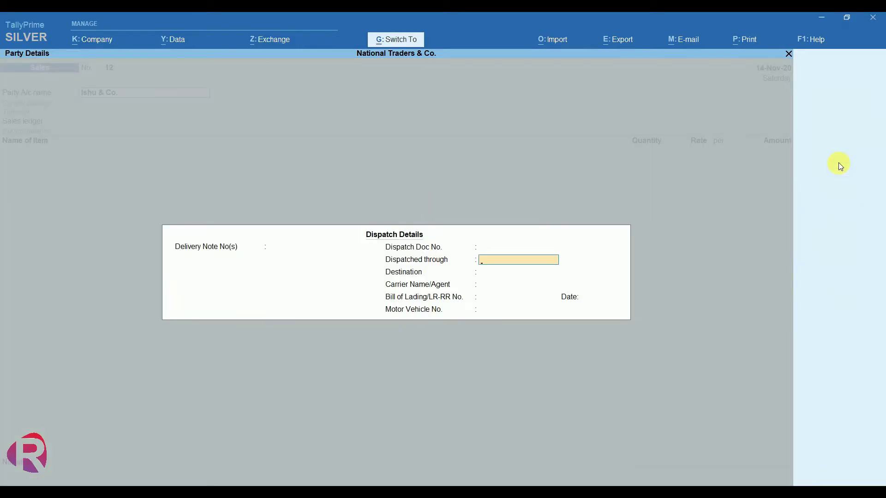
{"action": "key", "text": "ctrl+a"}
{"action": "key", "text": "ctrl+a"}
{"action": "key", "text": "Return"}
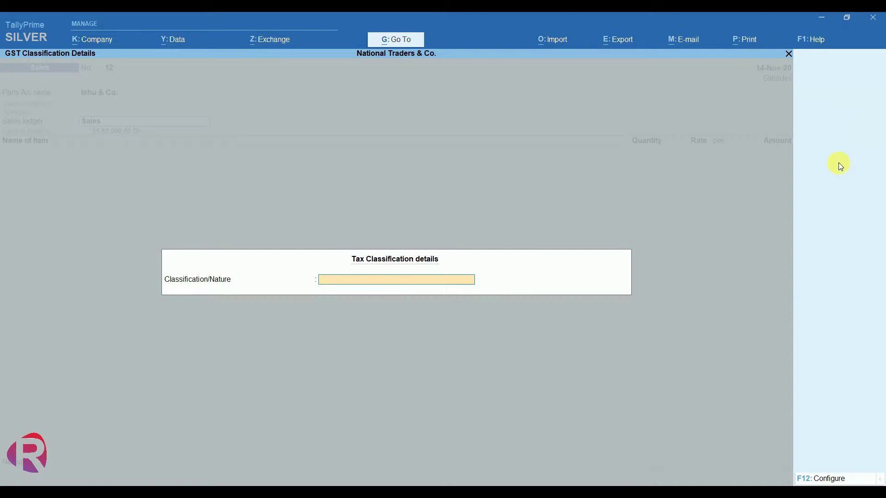
{"action": "key", "text": "Return"}
Add 20 nos of Fan at a rate of 2,500 each and end the item list
{"action": "type", "text": "A"}
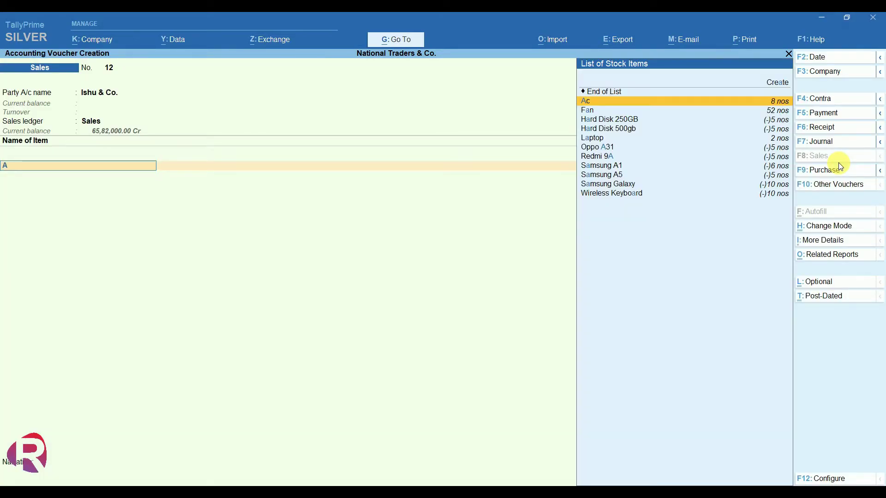
{"action": "key", "text": "Down"}
{"action": "key", "text": "Return"}
{"action": "key", "text": "Return"}
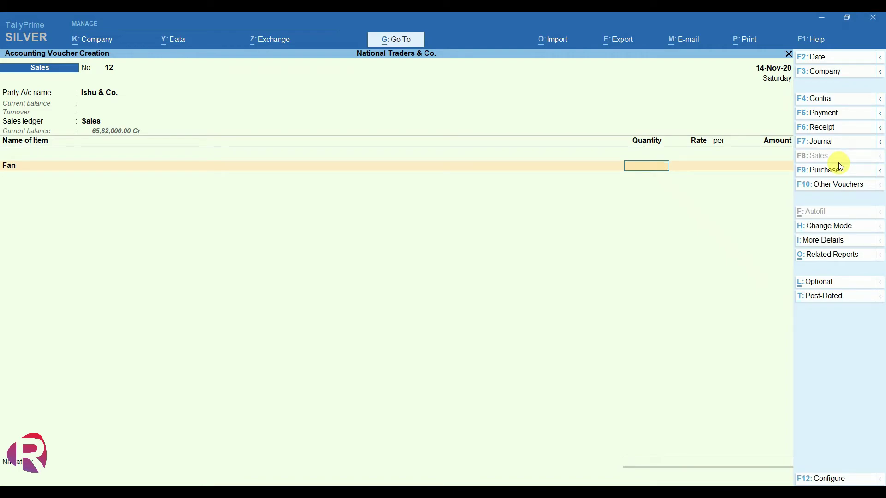
{"action": "type", "text": "20"}
{"action": "key", "text": "Return"}
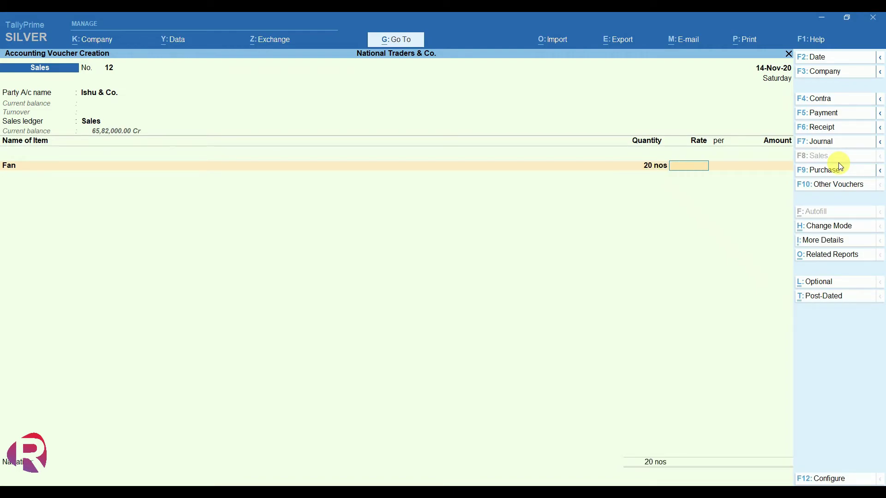
{"action": "type", "text": "2500"}
{"action": "key", "text": "Return"}
{"action": "key", "text": "Return"}
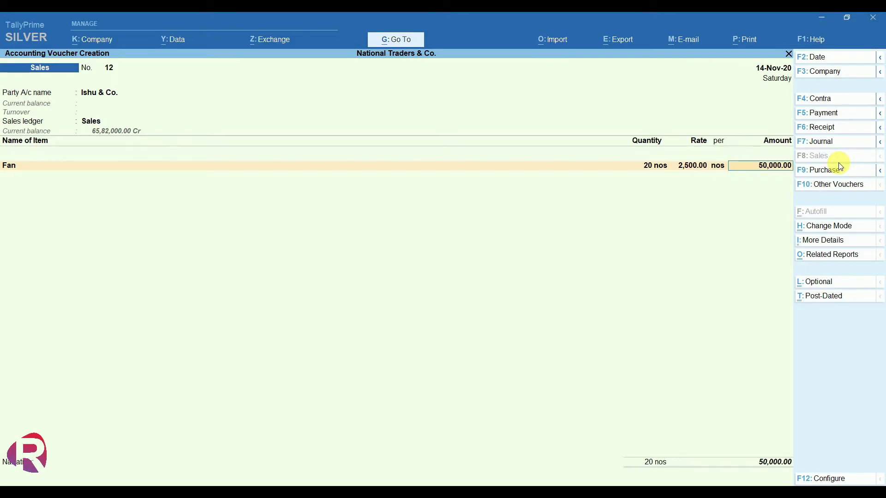
{"action": "key", "text": "Return"}
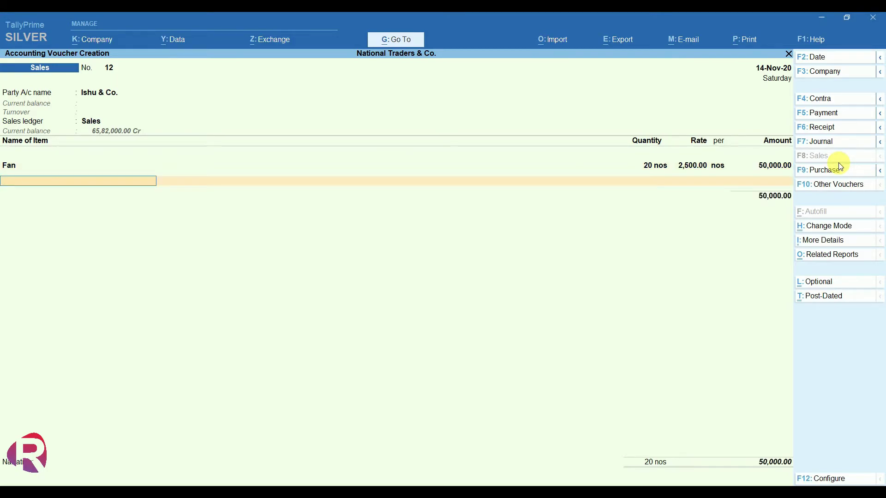
{"action": "key", "text": "Return"}
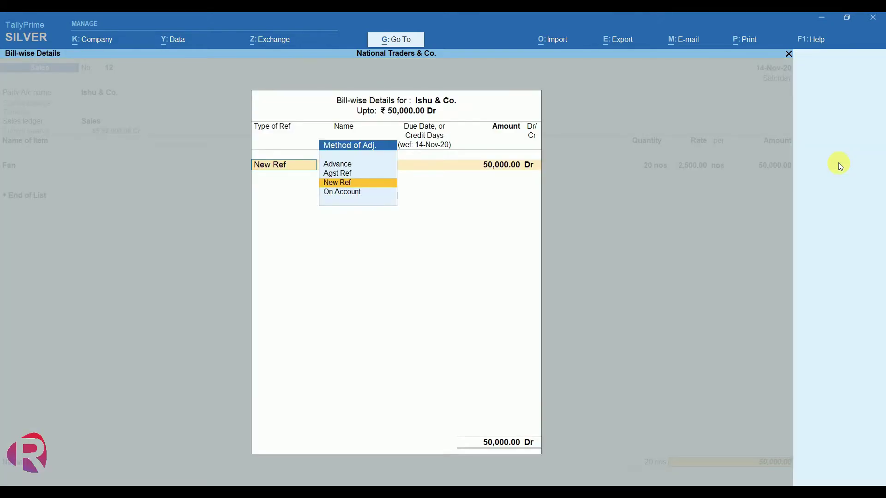
Record the 50,000.00 bill as New Ref 12 with a credit period of 10 days
{"action": "key", "text": "Return"}
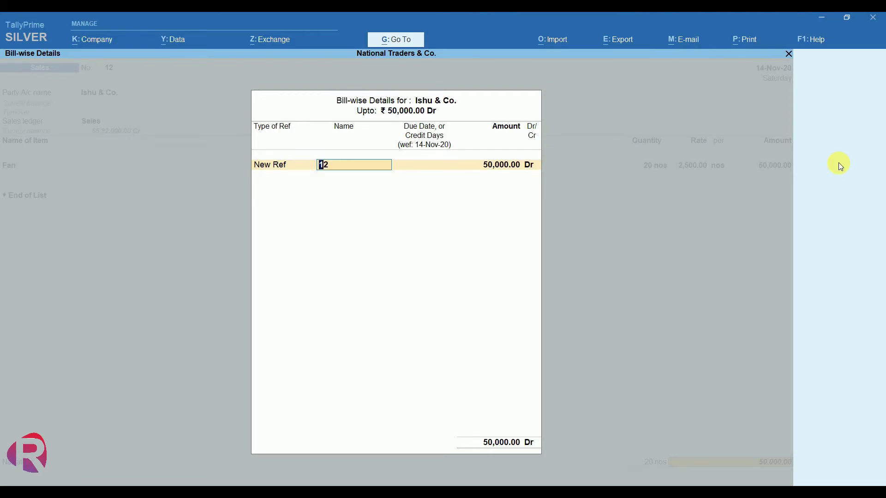
{"action": "key", "text": "Return"}
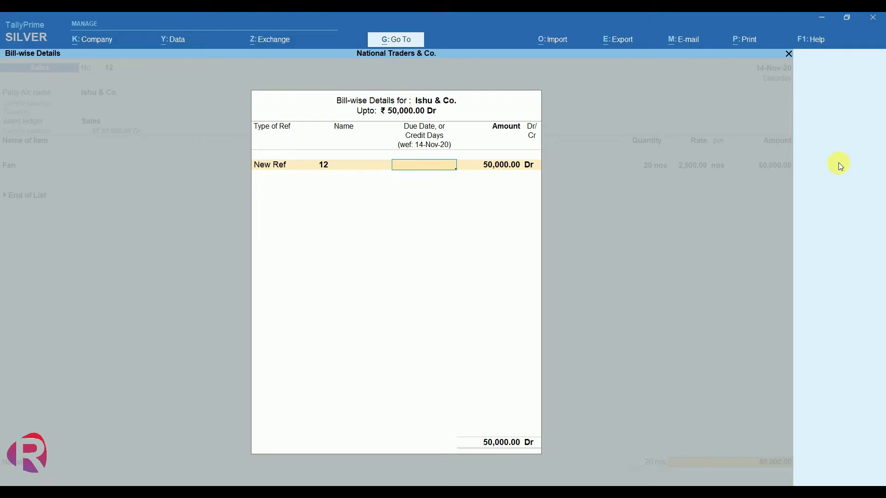
{"action": "type", "text": "10"}
{"action": "key", "text": "Return"}
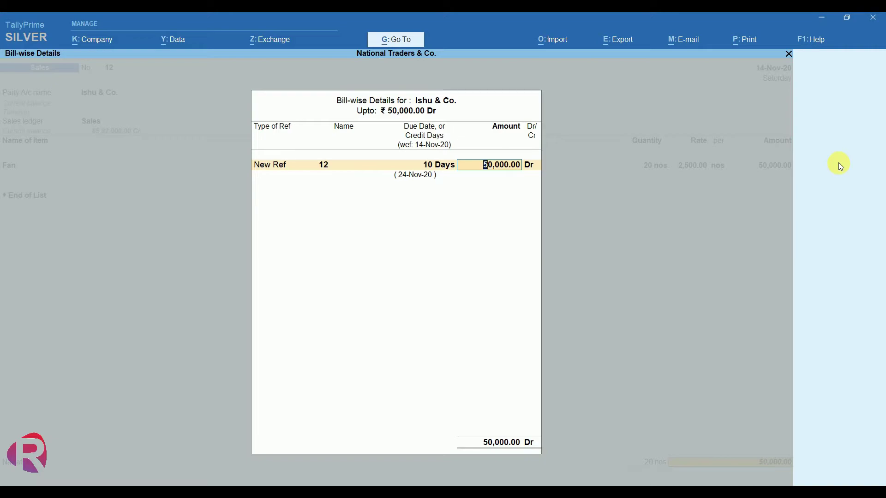
{"action": "key", "text": "Return"}
Keep the bill's interest at 5% per 30-Day Month on Debit Balances Only, calculated from the Due Date of Invoice/Ref
{"action": "key", "text": "Return"}
{"action": "key", "text": "Return"}
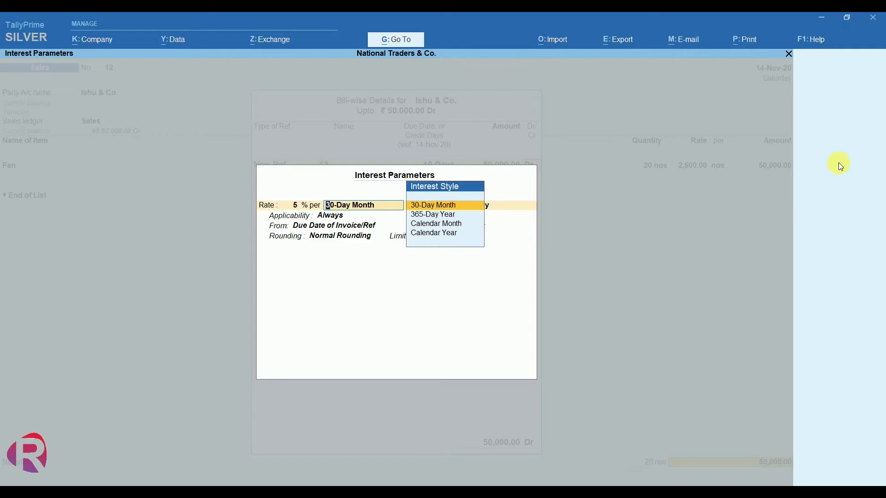
{"action": "key", "text": "Return"}
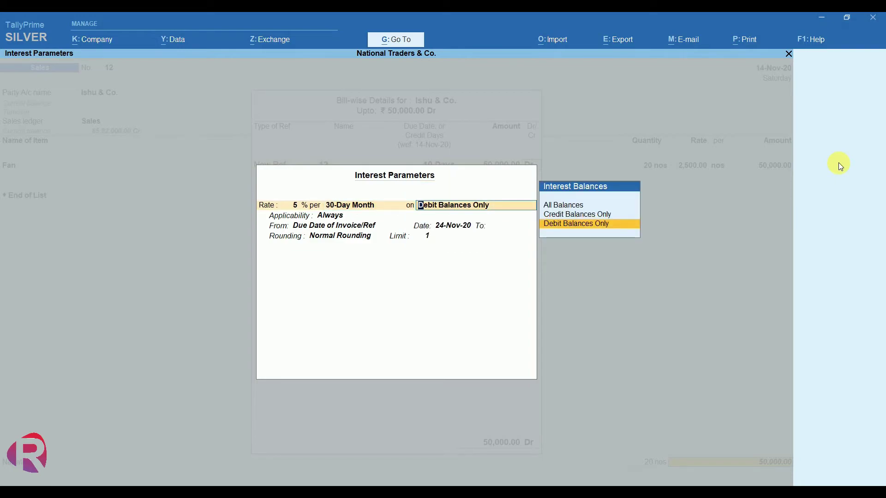
{"action": "key", "text": "Return"}
{"action": "key", "text": "Return"}
{"action": "key", "text": "Return"}
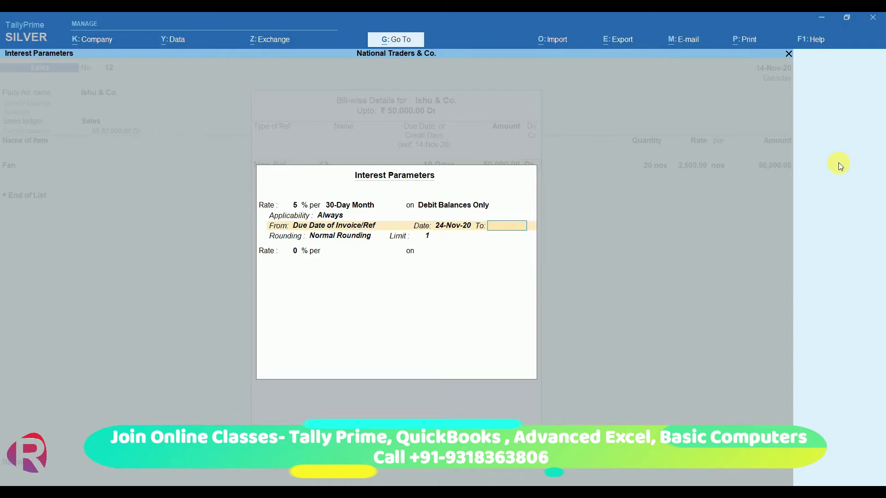
{"action": "key", "text": "BackSpace"}
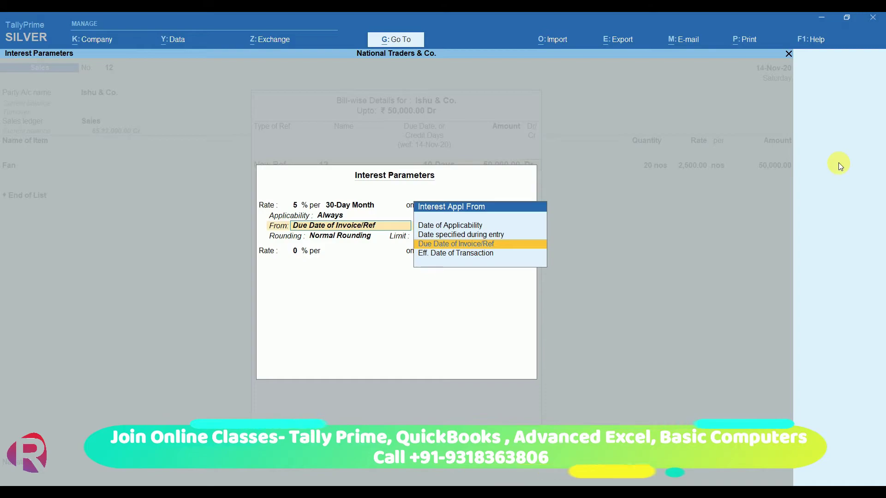
{"action": "key", "text": "Return"}
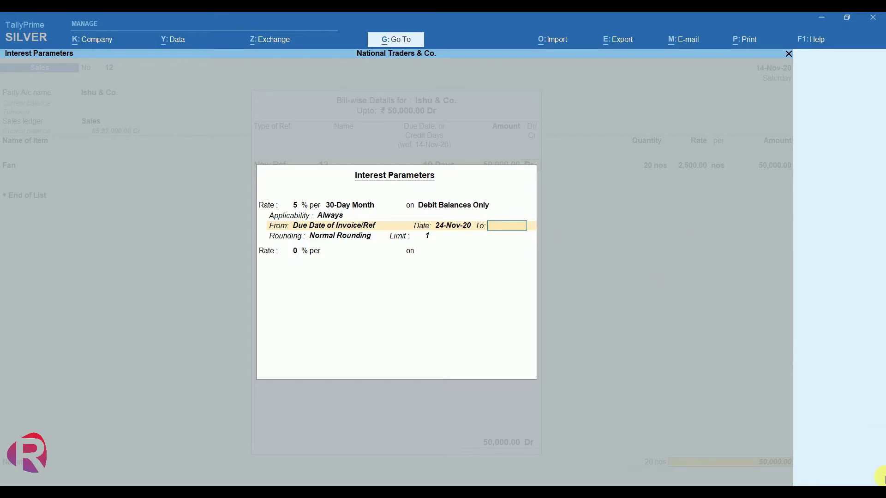
Leave the interest end date blank, accept the remaining interest and bill-wise details, and save the sales voucher
{"action": "key", "text": "Return"}
{"action": "key", "text": "Return"}
{"action": "key", "text": "Return"}
{"action": "key", "text": "Return"}
{"action": "key", "text": "Return"}
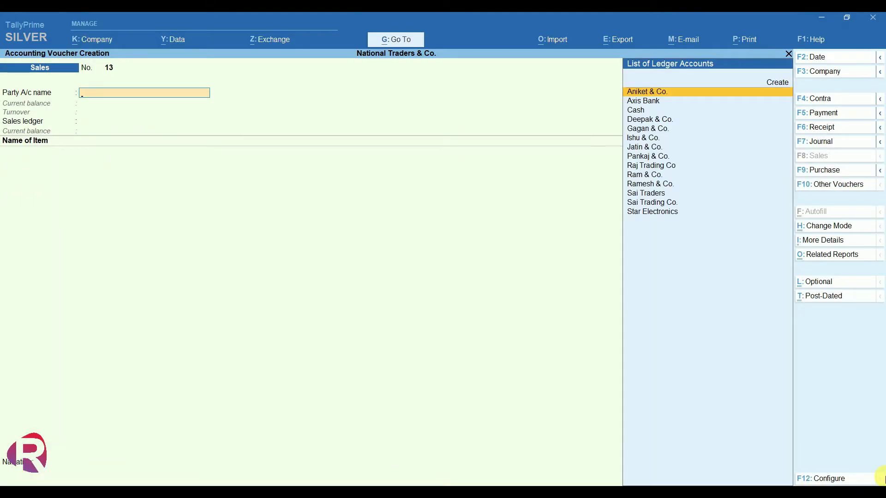
Leave voucher entry and open the Statements of Accounts reports
{"action": "key", "text": "Escape"}
{"action": "key", "text": "Return"}
{"action": "key", "text": "Down"}
{"action": "key", "text": "Down"}
{"action": "key", "text": "Down"}
{"action": "key", "text": "Down"}
{"action": "key", "text": "Down"}
{"action": "key", "text": "Down"}
{"action": "key", "text": "Down"}
{"action": "key", "text": "Return"}
{"action": "key", "text": "Down"}
{"action": "key", "text": "Down"}
{"action": "key", "text": "Down"}
{"action": "key", "text": "Down"}
{"action": "key", "text": "Down"}
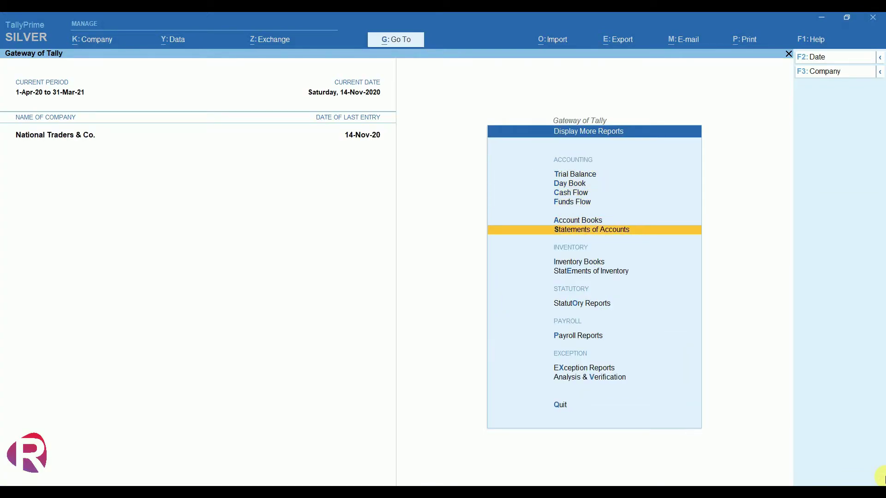
{"action": "key", "text": "Return"}
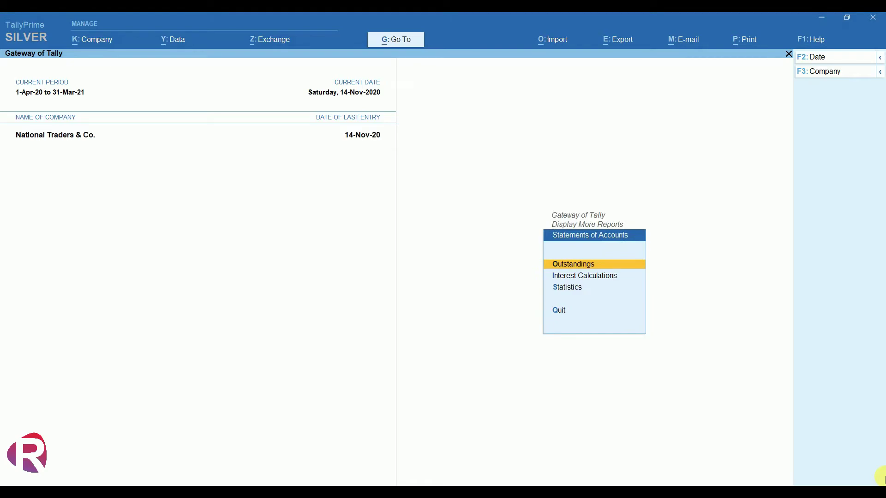
Open the ledger outstandings report for Ishu & Co
{"action": "key", "text": "Return"}
{"action": "key", "text": "Down"}
{"action": "key", "text": "Down"}
{"action": "key", "text": "Down"}
{"action": "key", "text": "Up"}
{"action": "key", "text": "Return"}
{"action": "key", "text": "Down"}
{"action": "key", "text": "Down"}
{"action": "key", "text": "Down"}
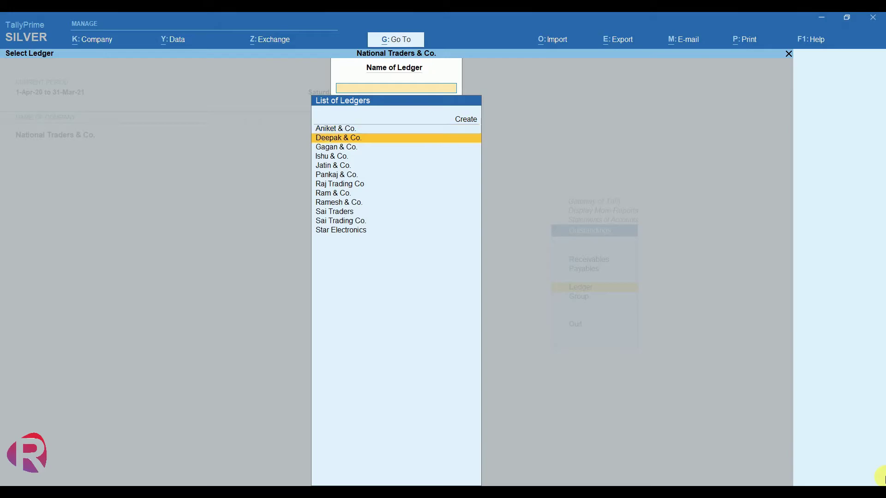
{"action": "key", "text": "Return"}
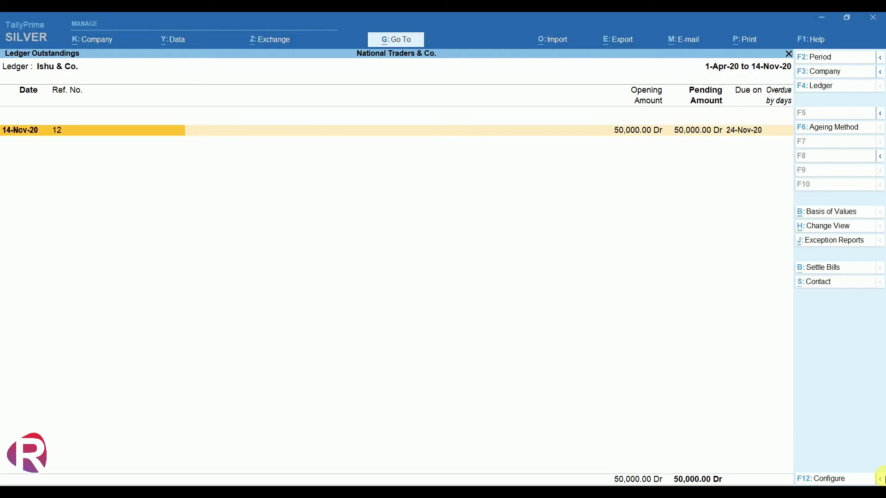
Leave the outstandings report and open the ledger interest calculation report for Ishu & Co
{"action": "key", "text": "Escape"}
{"action": "key", "text": "Escape"}
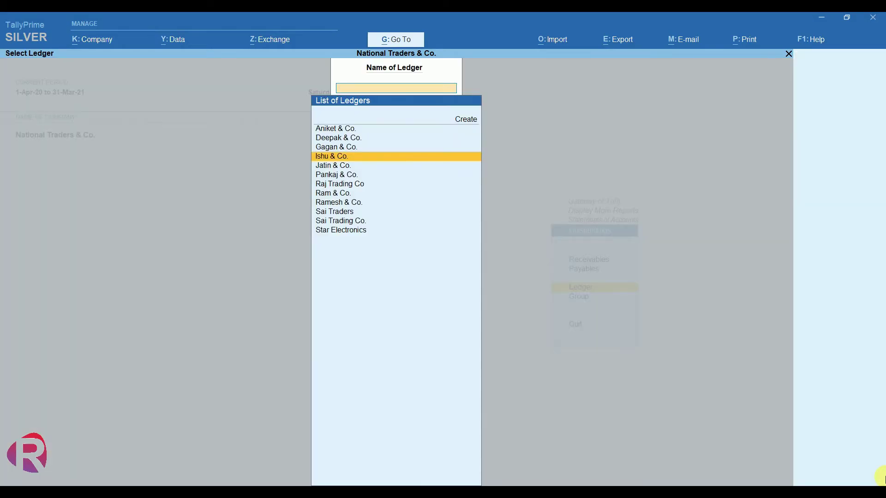
{"action": "key", "text": "Escape"}
{"action": "key", "text": "Escape"}
{"action": "key", "text": "Down"}
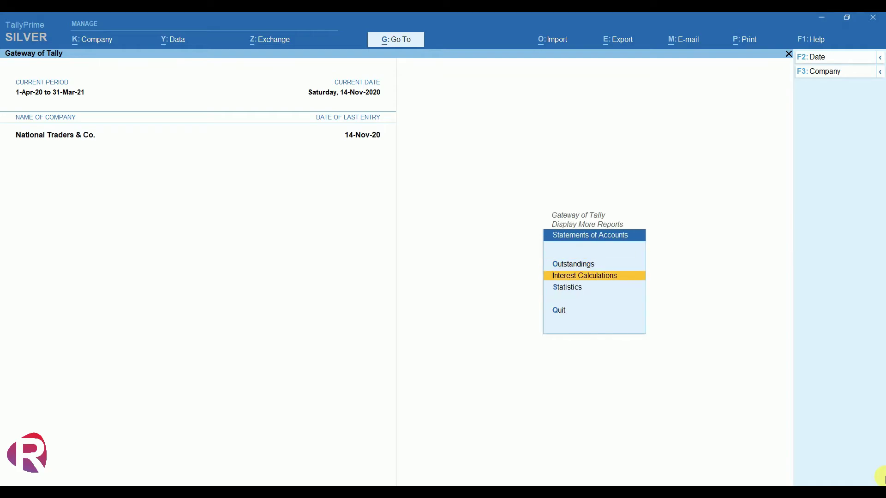
{"action": "key", "text": "Return"}
{"action": "key", "text": "Down"}
{"action": "key", "text": "Down"}
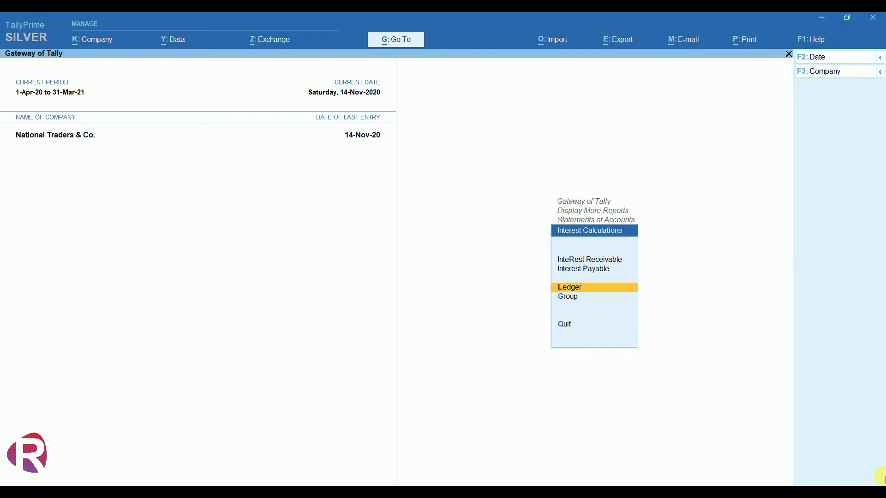
{"action": "key", "text": "Return"}
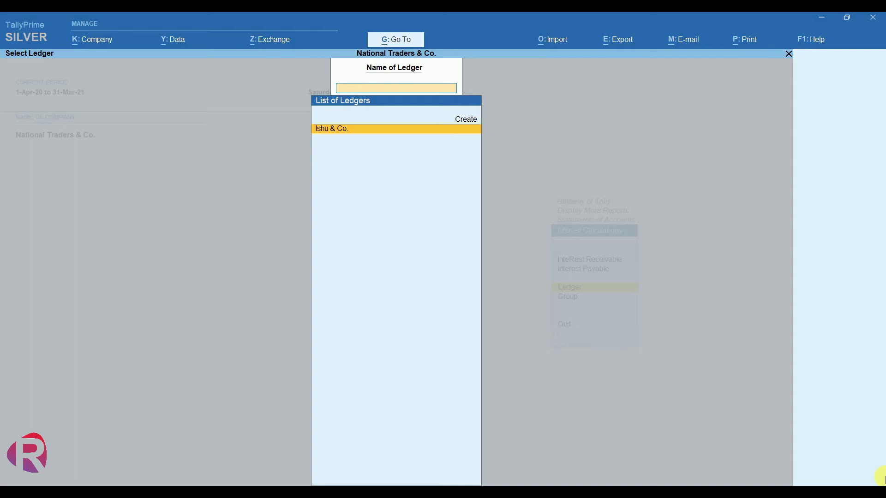
{"action": "key", "text": "Return"}
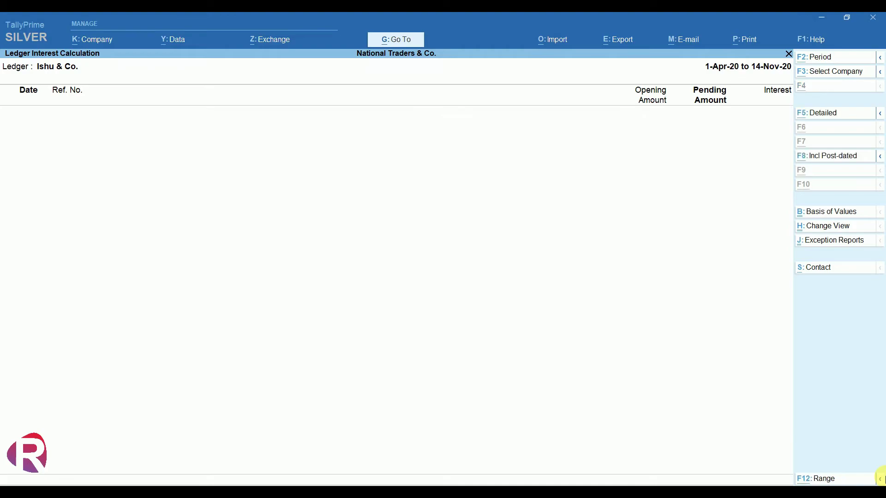
Set the interest report's period from 1-4-2020 to 30-11 and show the detailed interest calculation for bill 12
{"action": "key", "text": "F2"}
{"action": "key", "text": "Return"}
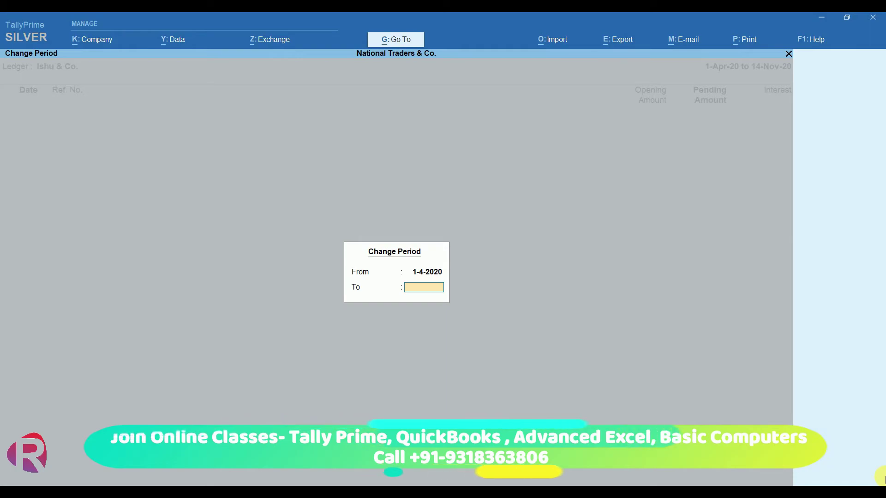
{"action": "type", "text": "30-11"}
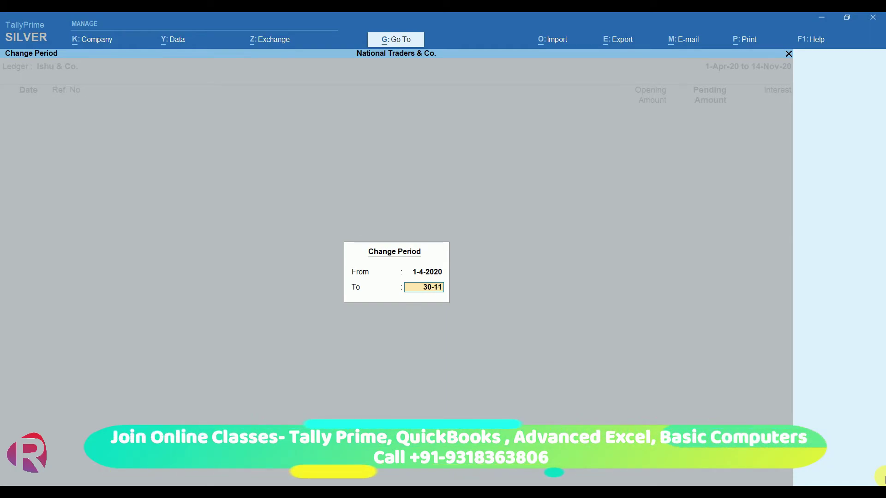
{"action": "key", "text": "Up"}
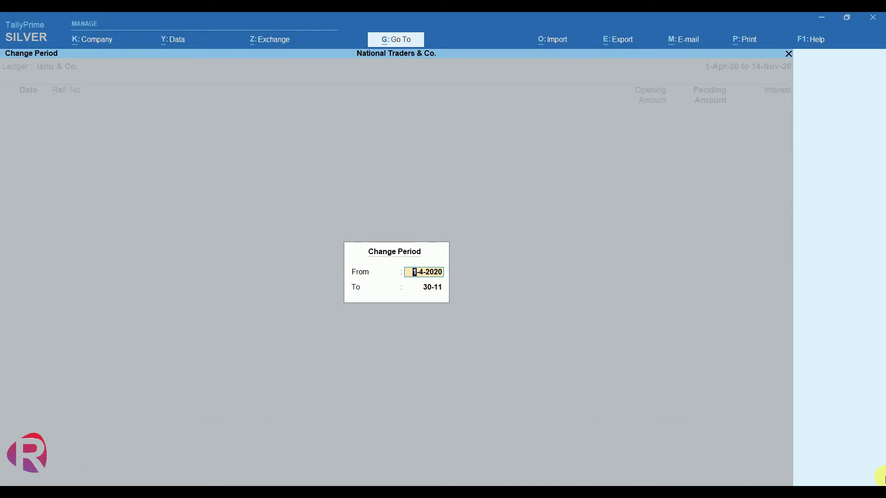
{"action": "key", "text": "Return"}
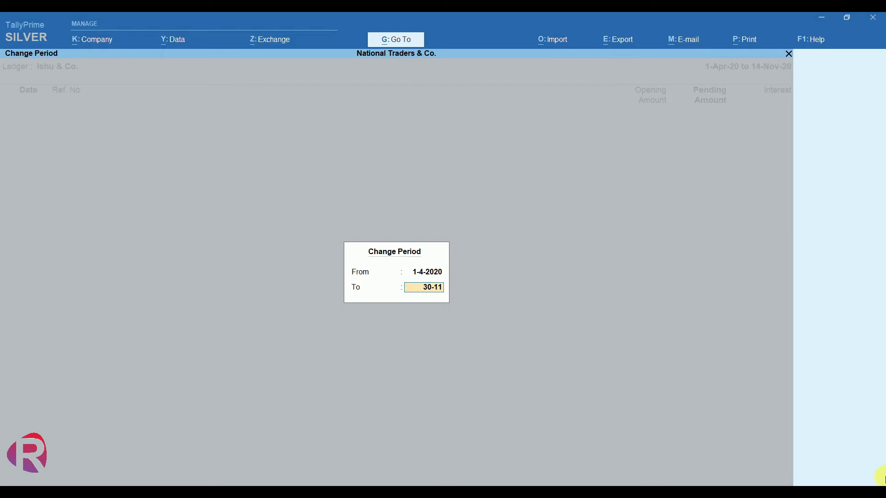
{"action": "key", "text": "Return"}
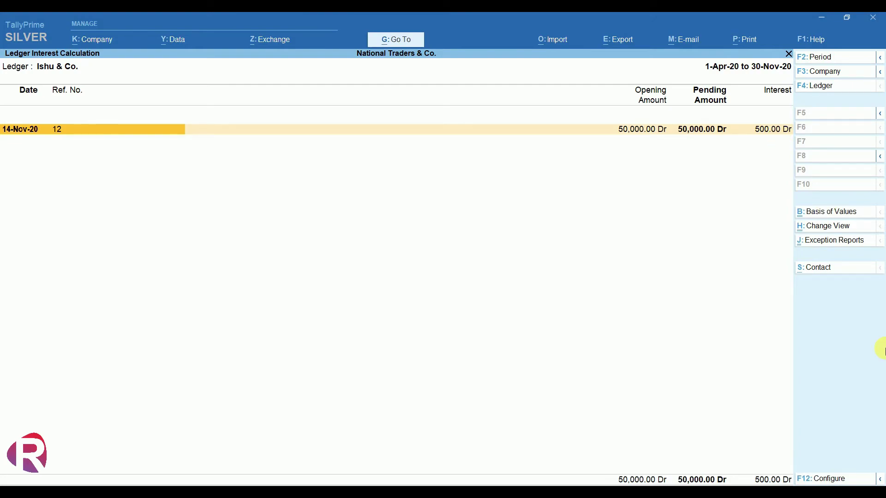
{"action": "key", "text": "alt+F5"}
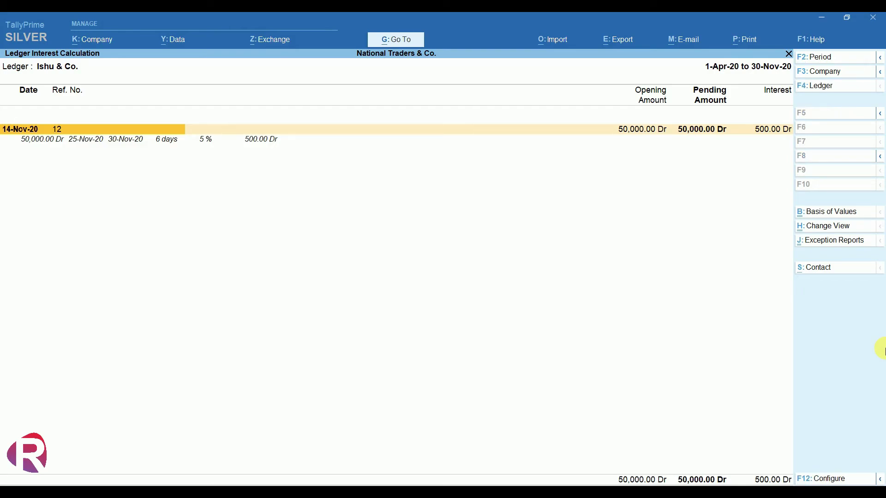
{"action": "key", "text": "Down"}
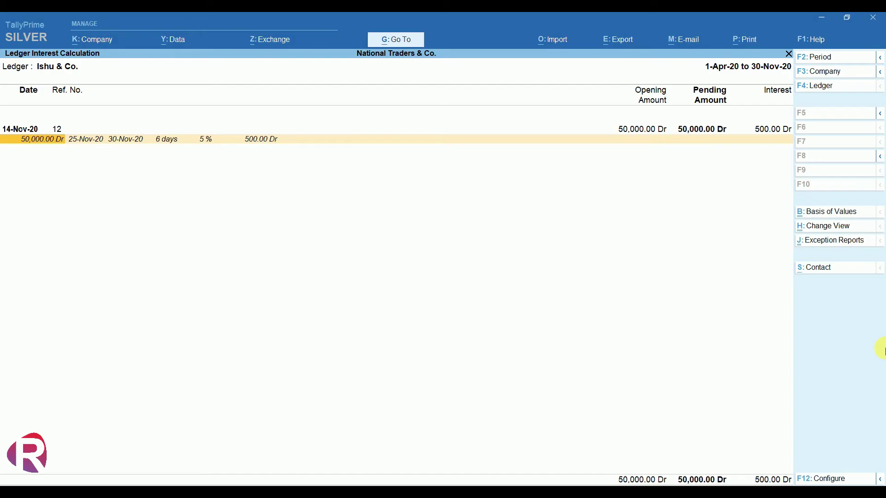
Leave the interest report and open the ledger account book for Ishu & Co
{"action": "key", "text": "Escape"}
{"action": "key", "text": "BackSpace"}
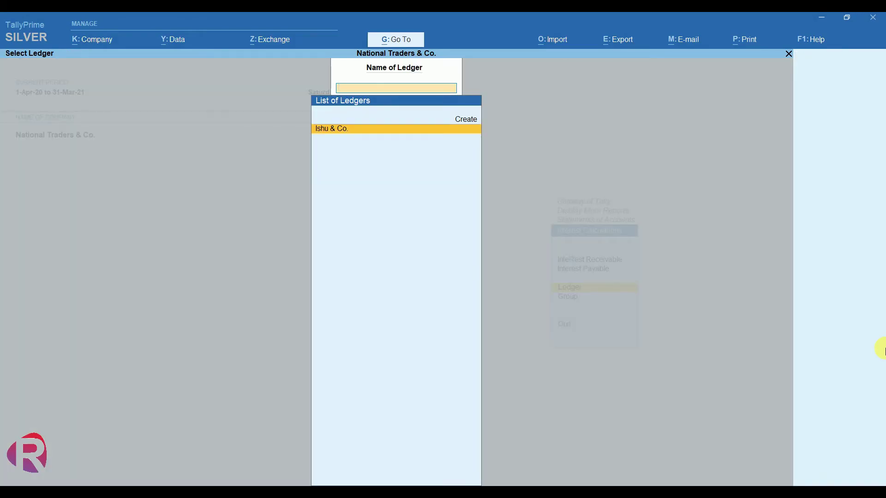
{"action": "key", "text": "Escape"}
{"action": "key", "text": "Escape"}
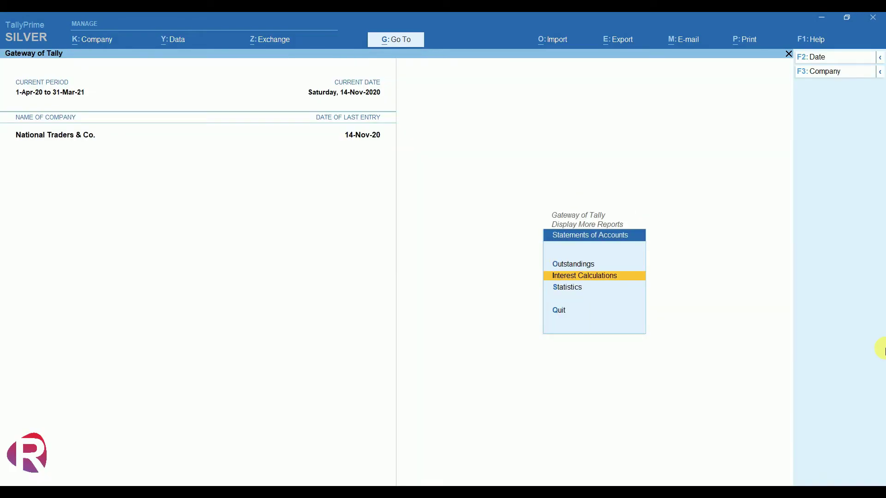
{"action": "key", "text": "Escape"}
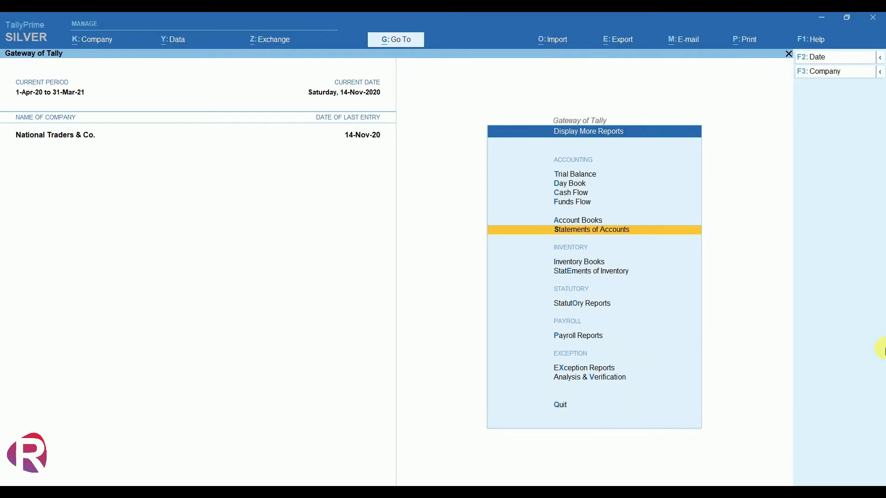
{"action": "key", "text": "Up"}
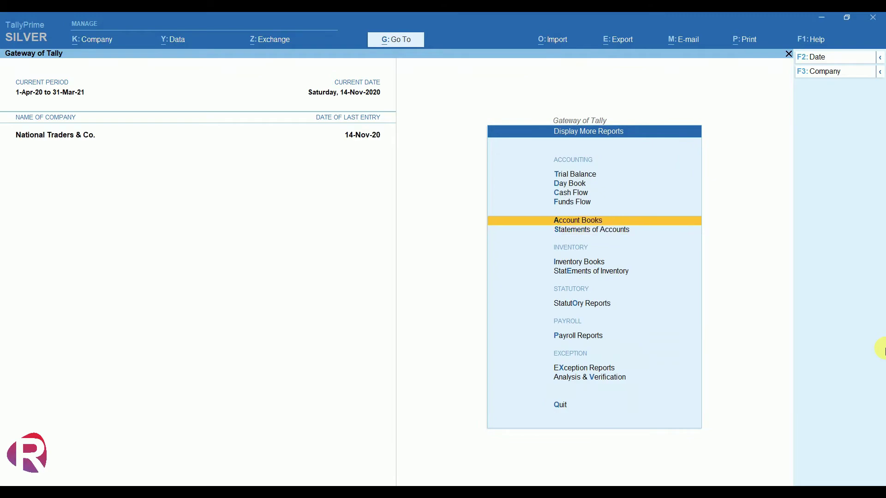
{"action": "key", "text": "Return"}
{"action": "key", "text": "Down"}
{"action": "key", "text": "Return"}
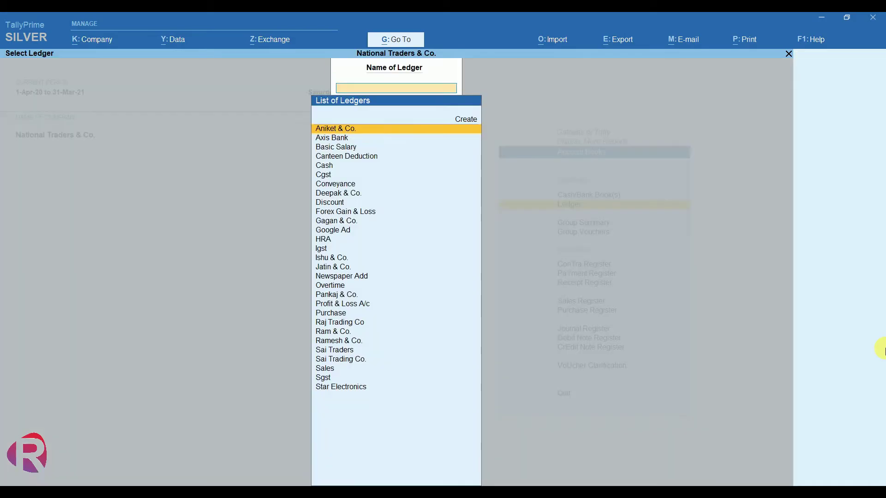
{"action": "type", "text": "Is"}
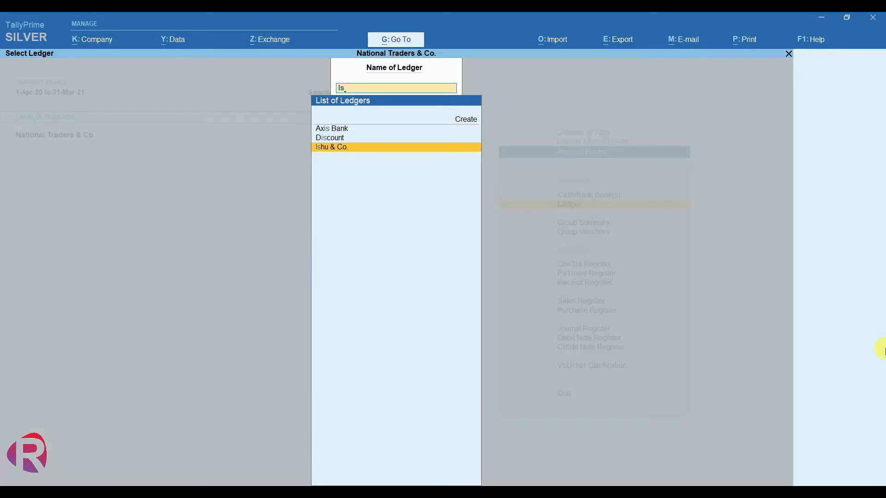
{"action": "key", "text": "Return"}
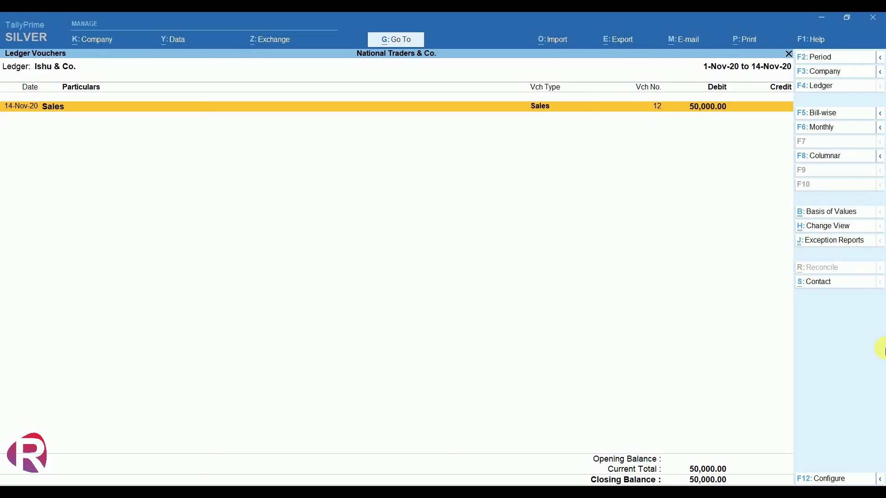
Close the ledger report and open voucher entry from the Gateway of Tally
{"action": "key", "text": "Escape"}
{"action": "key", "text": "Escape"}
{"action": "key", "text": "Escape"}
{"action": "key", "text": "Escape"}
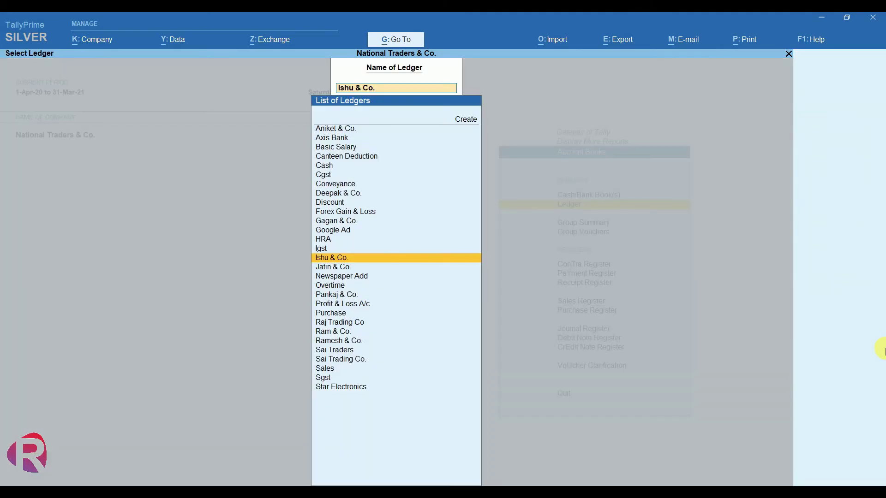
{"action": "key", "text": "Escape"}
{"action": "key", "text": "Up"}
{"action": "key", "text": "Up"}
{"action": "key", "text": "Up"}
{"action": "key", "text": "Up"}
{"action": "key", "text": "Up"}
{"action": "key", "text": "Up"}
{"action": "key", "text": "Up"}
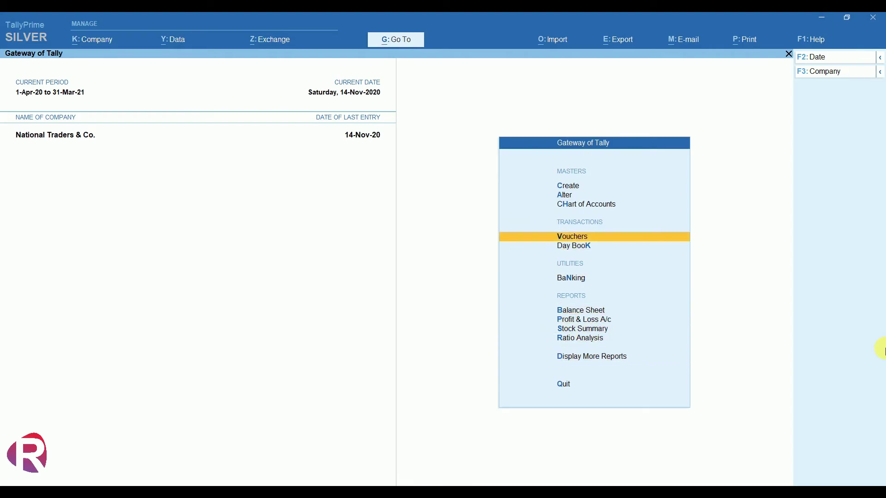
{"action": "key", "text": "Return"}
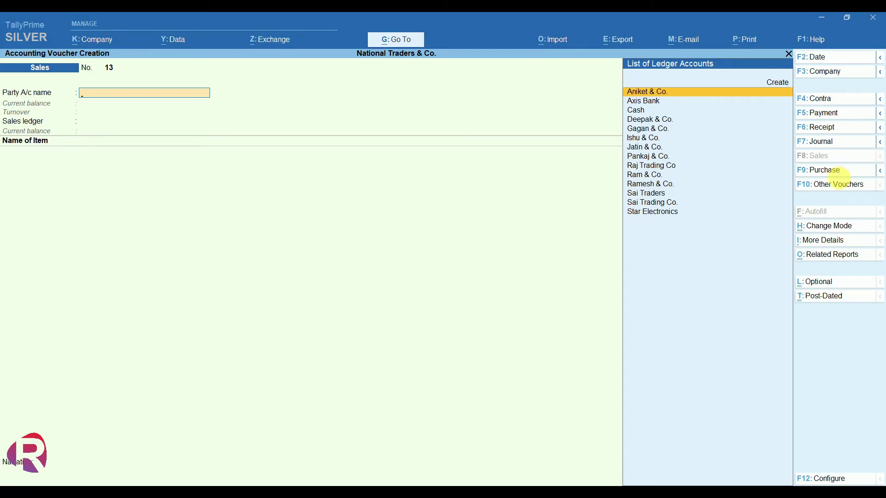
Change the voucher type to Debit Note
{"action": "left_click", "coordinate": [830, 186]}
{"action": "key", "text": "Up"}
{"action": "key", "text": "Up"}
{"action": "key", "text": "Up"}
{"action": "key", "text": "Up"}
{"action": "key", "text": "Up"}
{"action": "key", "text": "Up"}
{"action": "key", "text": "Up"}
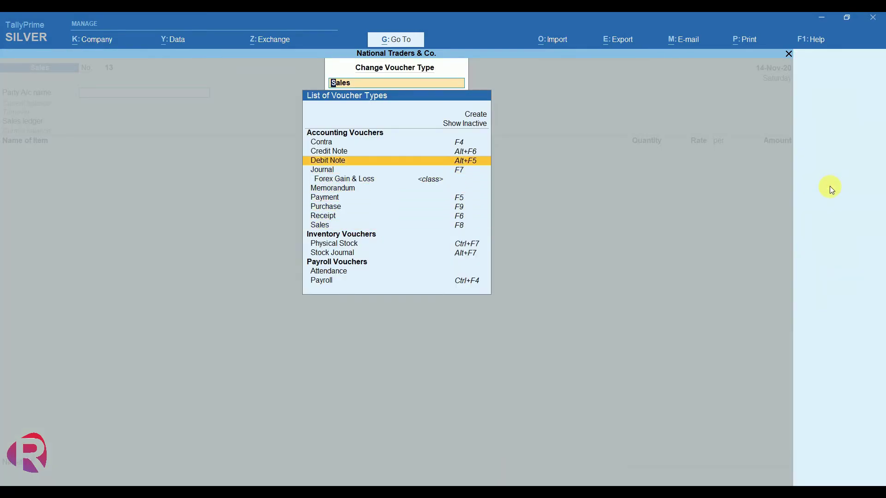
{"action": "key", "text": "Return"}
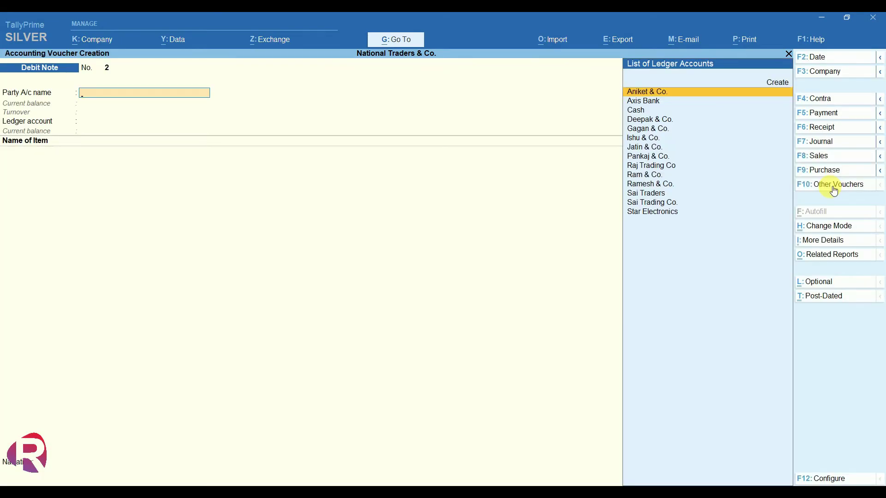
Set the debit note's voucher date to 30-11
{"action": "key", "text": "F2"}
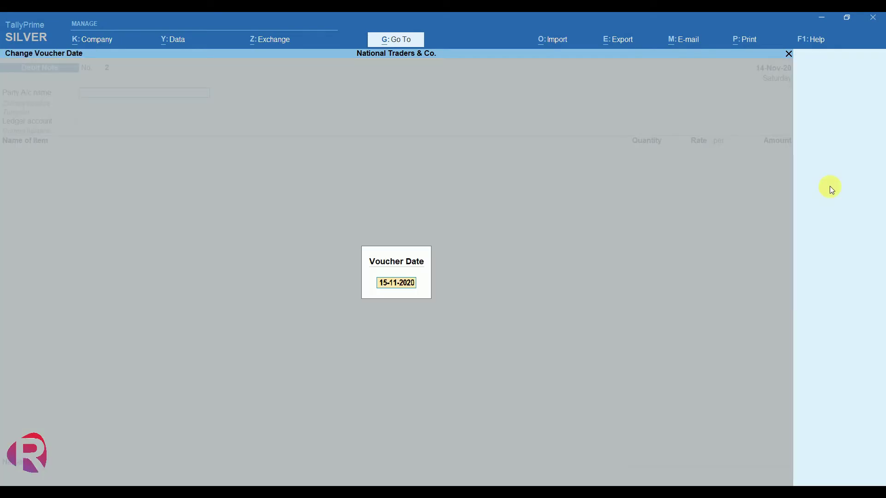
{"action": "type", "text": "30-11"}
{"action": "key", "text": "Return"}
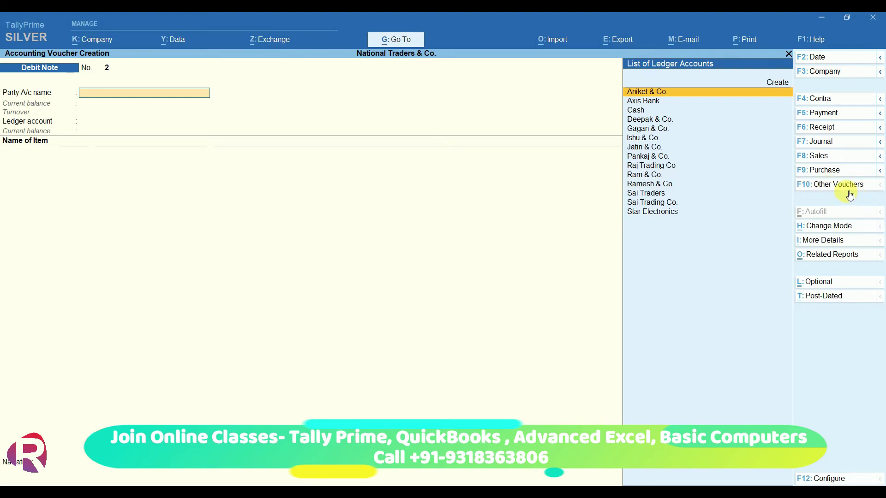
Change the debit note's mode to Use for Interest Accounting, with amounts to be treated as compound interest set to No
{"action": "left_click", "coordinate": [817, 231]}
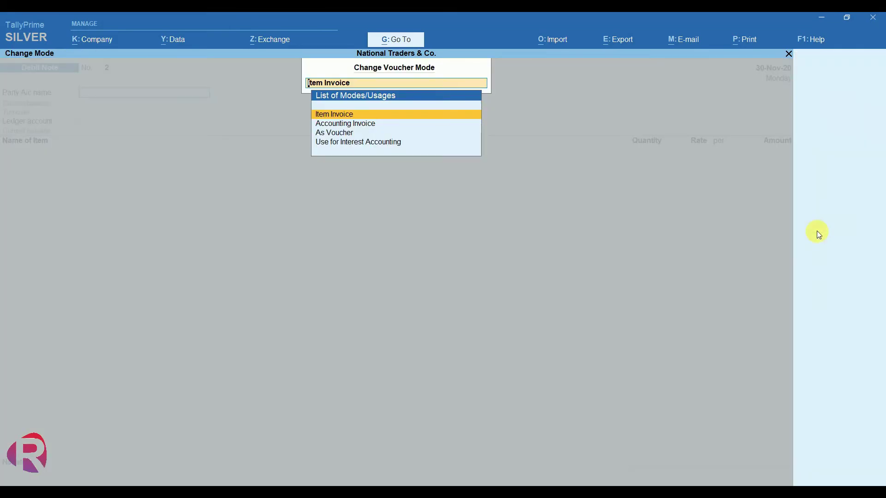
{"action": "key", "text": "Down"}
{"action": "key", "text": "Down"}
{"action": "key", "text": "Down"}
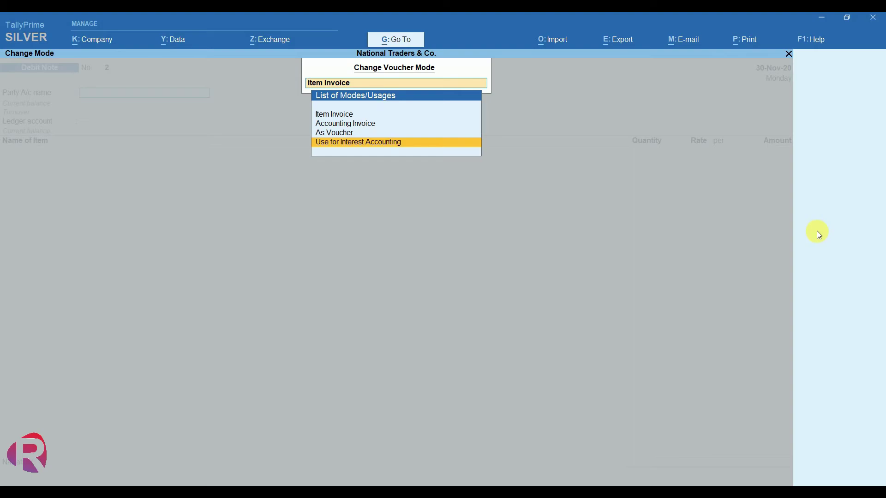
{"action": "key", "text": "Return"}
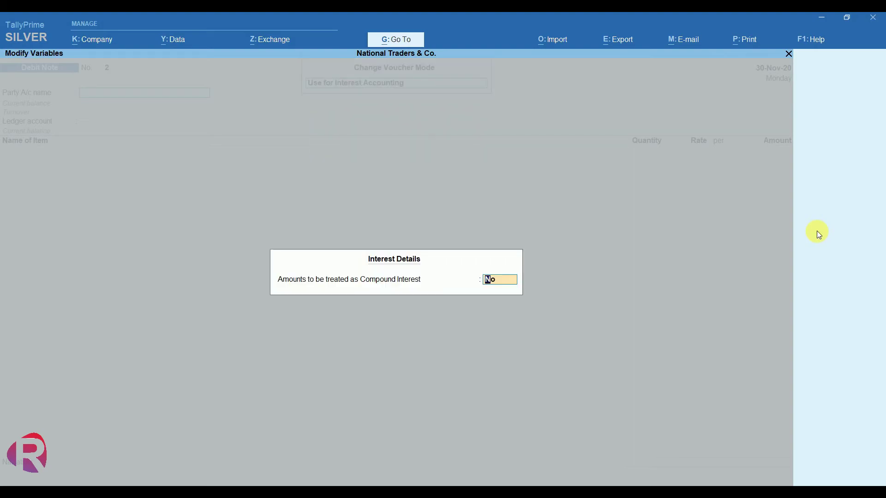
{"action": "key", "text": "Return"}
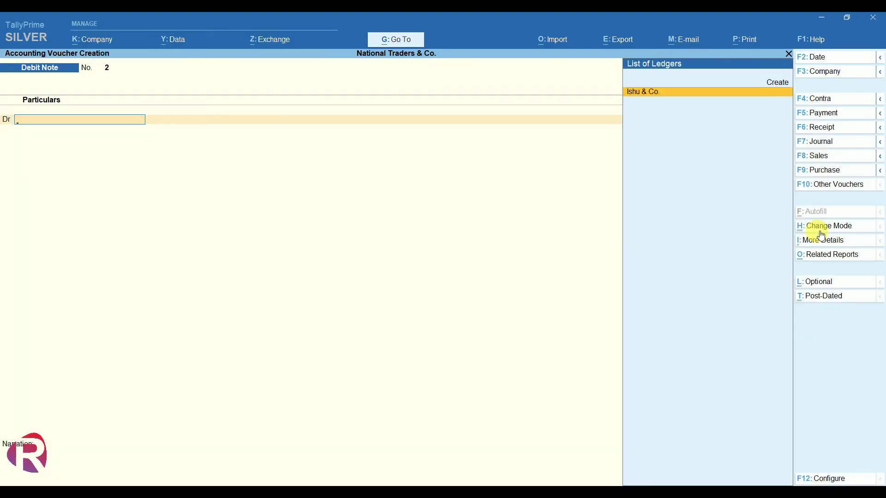
Debit Ishu & Co. with the 500.00 interest on bill 12
{"action": "key", "text": "Return"}
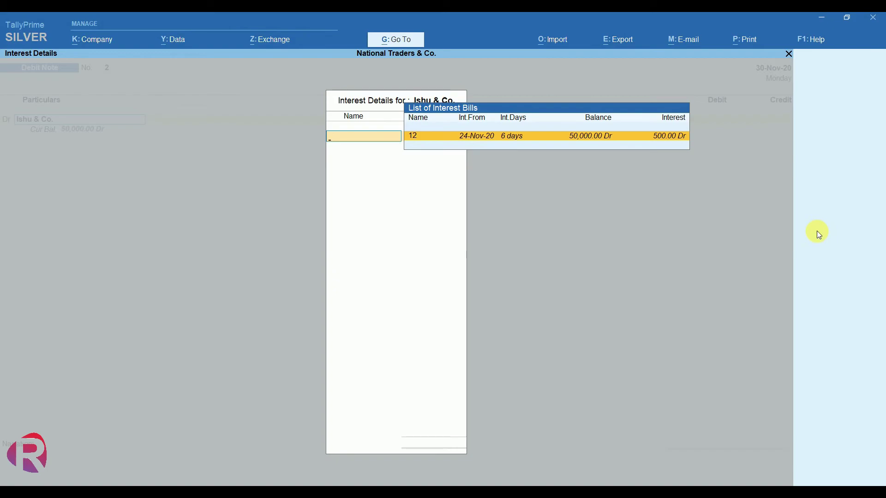
{"action": "key", "text": "Return"}
{"action": "key", "text": "Return"}
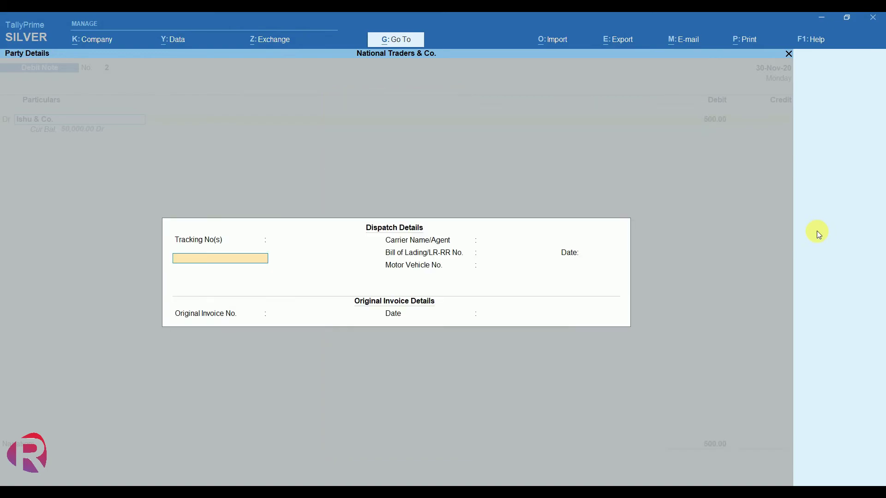
Leave the debit note's dispatch and original invoice details blank and accept the party details for Ishu & Co
{"action": "key", "text": "Return"}
{"action": "key", "text": "Return"}
{"action": "key", "text": "Return"}
{"action": "key", "text": "Return"}
{"action": "key", "text": "Return"}
{"action": "key", "text": "Return"}
{"action": "key", "text": "Return"}
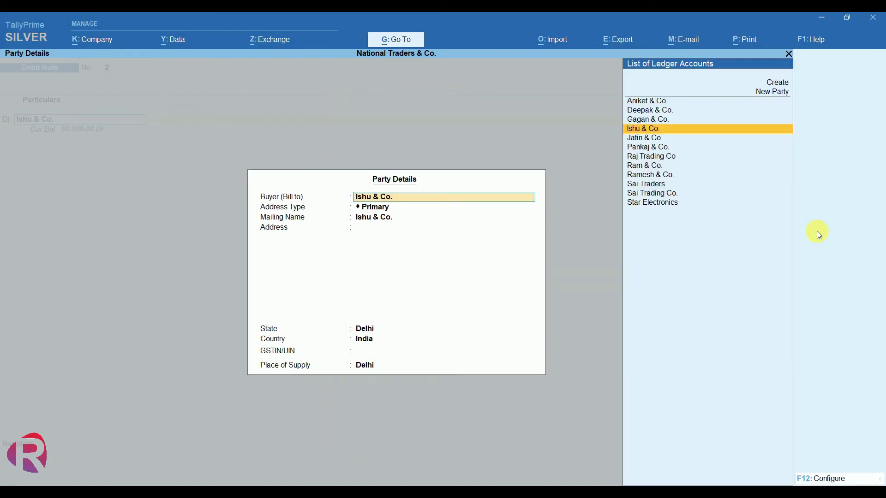
{"action": "key", "text": "Return"}
{"action": "key", "text": "Return"}
{"action": "key", "text": "Return"}
{"action": "key", "text": "Return"}
{"action": "key", "text": "Return"}
{"action": "key", "text": "Return"}
{"action": "key", "text": "Return"}
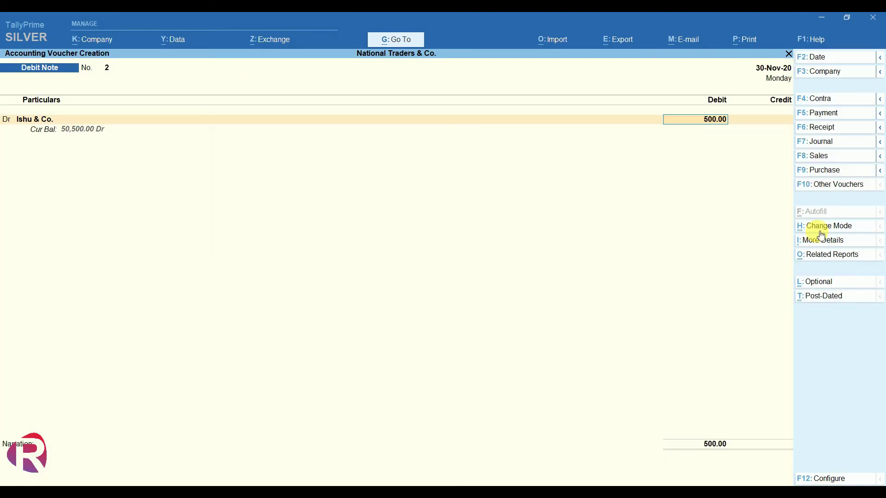
Allocate the 500.00 debit of Ishu & Co. to New Ref 2 in the bill-wise details
{"action": "key", "text": "Return"}
{"action": "key", "text": "Return"}
{"action": "key", "text": "Return"}
{"action": "key", "text": "Return"}
{"action": "key", "text": "Return"}
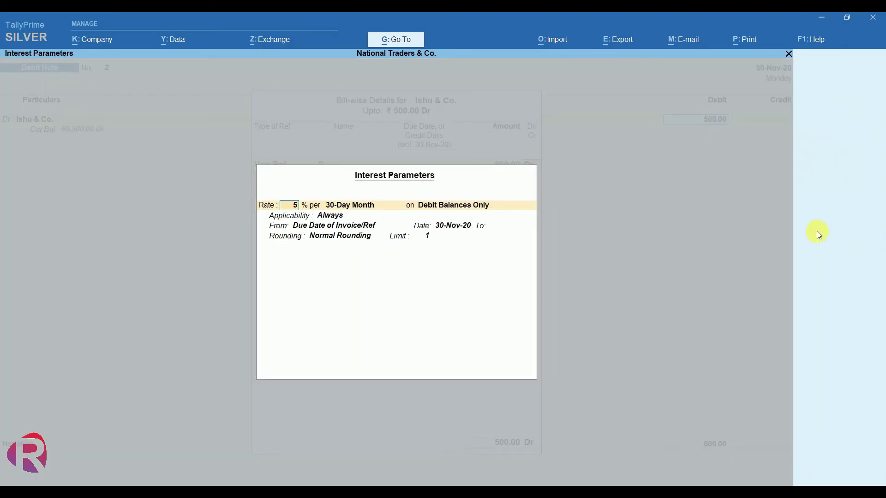
Accept interest parameters of 5% per 30-Day Month on Debit Balances Only for the new reference and finish the bill-wise details
{"action": "key", "text": "Return"}
{"action": "key", "text": "Return"}
{"action": "key", "text": "Return"}
{"action": "key", "text": "Return"}
{"action": "key", "text": "Return"}
{"action": "key", "text": "Return"}
{"action": "key", "text": "Return"}
{"action": "key", "text": "Return"}
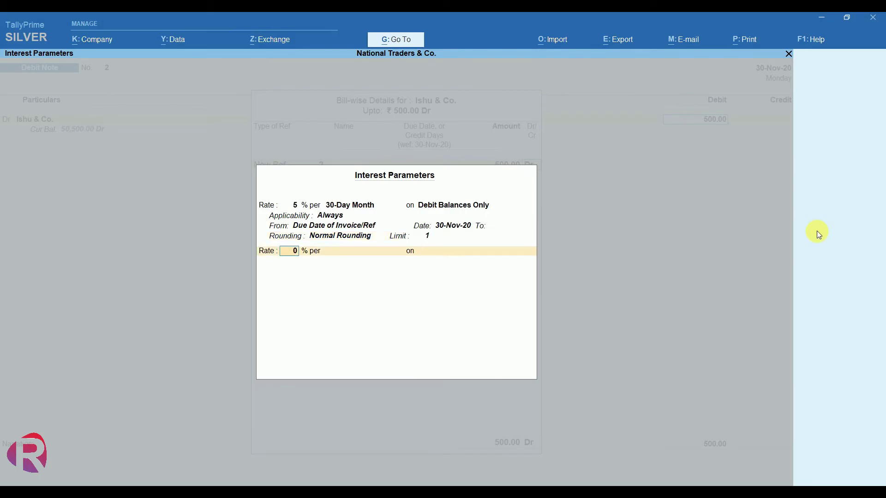
{"action": "key", "text": "Return"}
{"action": "key", "text": "Return"}
Start a new ledger named Int.Rec for the debit note's credit entry and group it under Income (Indirect)
{"action": "type", "text": "in"}
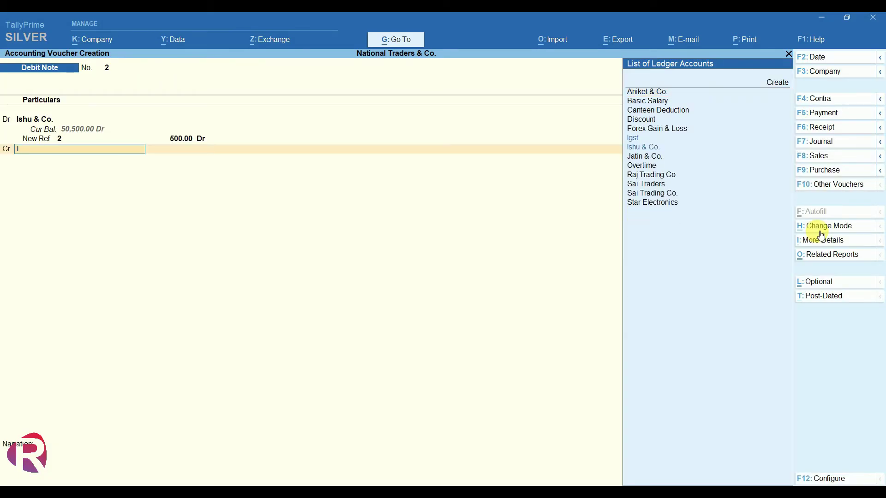
{"action": "key", "text": "alt+c"}
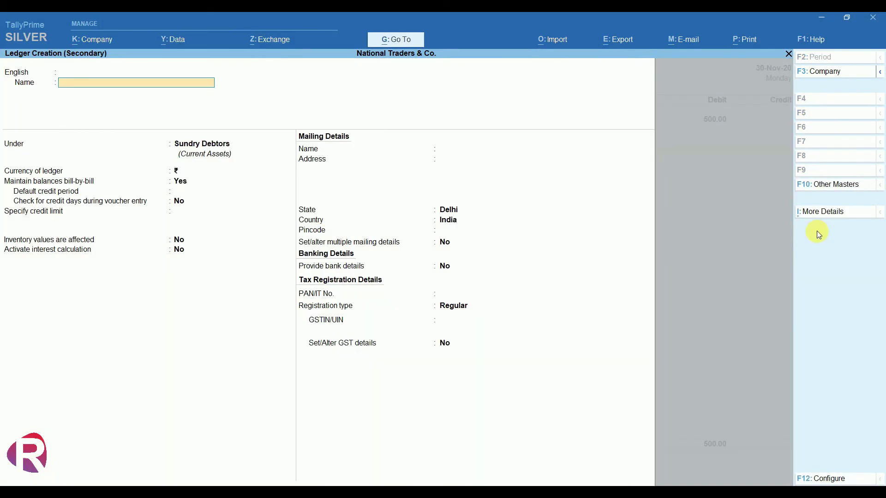
{"action": "type", "text": "Int.Rec"}
{"action": "key", "text": "Return"}
{"action": "type", "text": "in"}
{"action": "key", "text": "Down"}
{"action": "key", "text": "Down"}
{"action": "key", "text": "Down"}
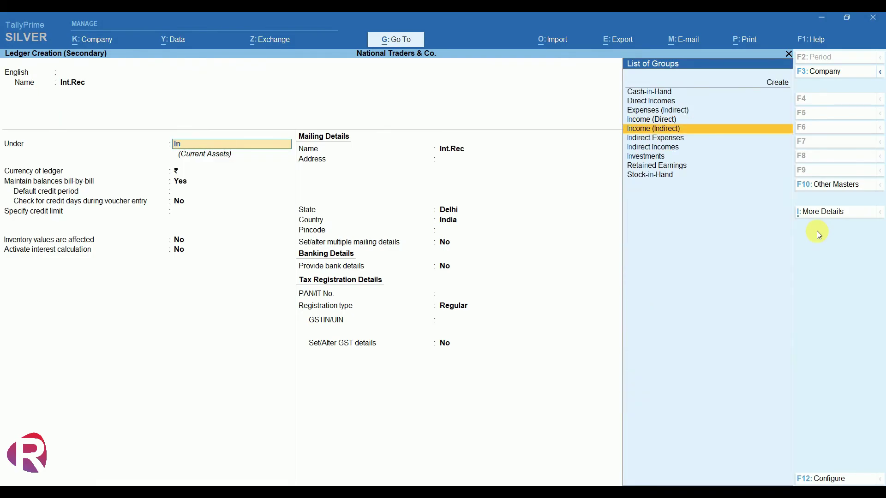
{"action": "key", "text": "Return"}
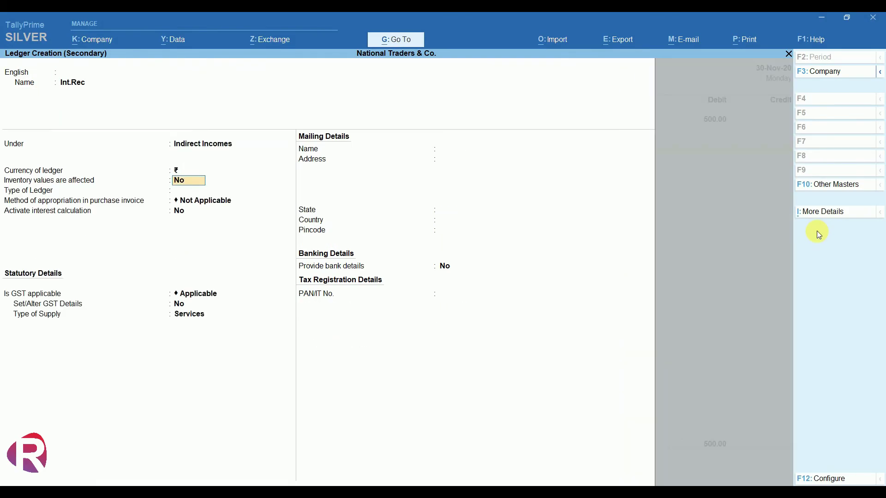
Make GST Not Applicable for the Int.Rec ledger and save the ledger
{"action": "key", "text": "Return"}
{"action": "key", "text": "Return"}
{"action": "key", "text": "Return"}
{"action": "type", "text": "Not"}
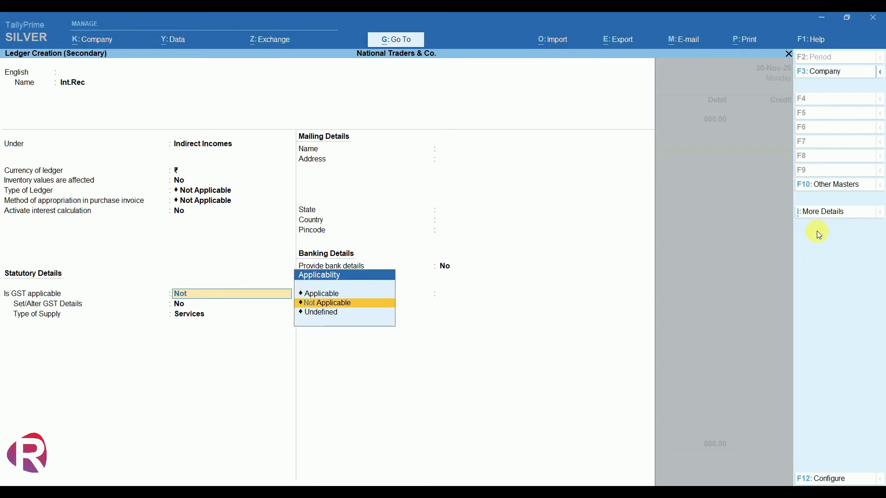
{"action": "key", "text": "Return"}
{"action": "key", "text": "ctrl+a"}
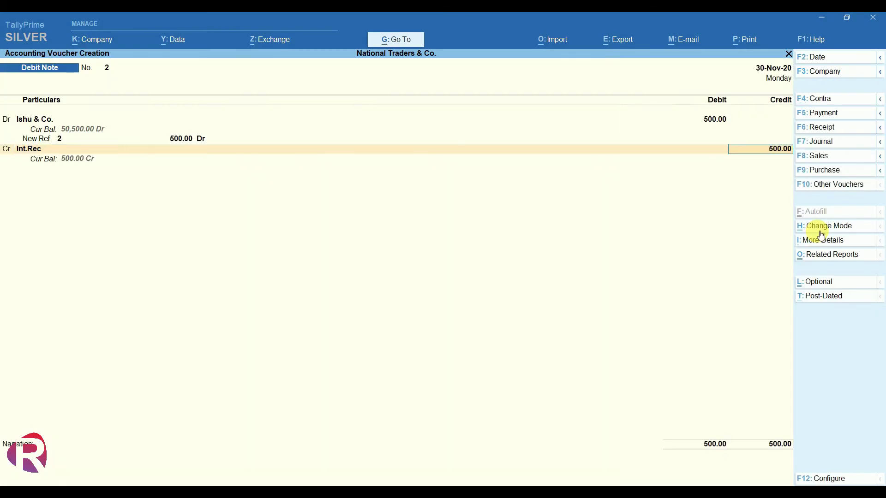
Credit Int.Rec with 500.00, leave the narration blank and save the debit note
{"action": "key", "text": "Return"}
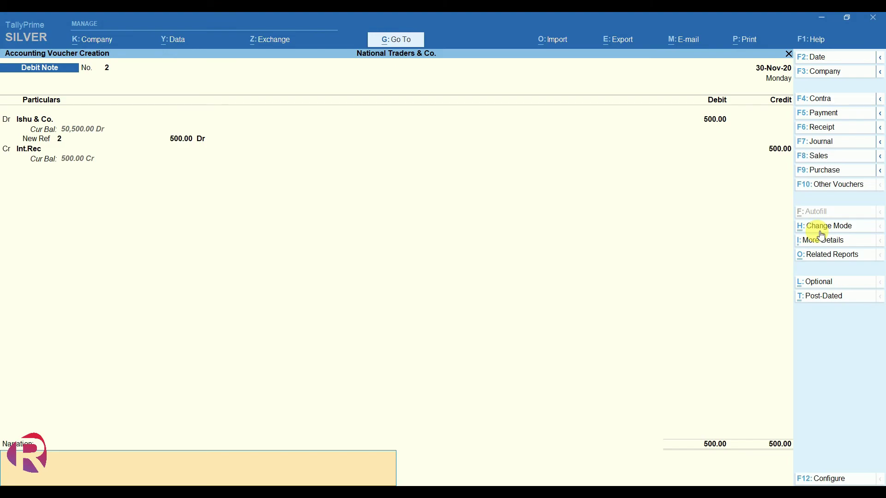
{"action": "key", "text": "Return"}
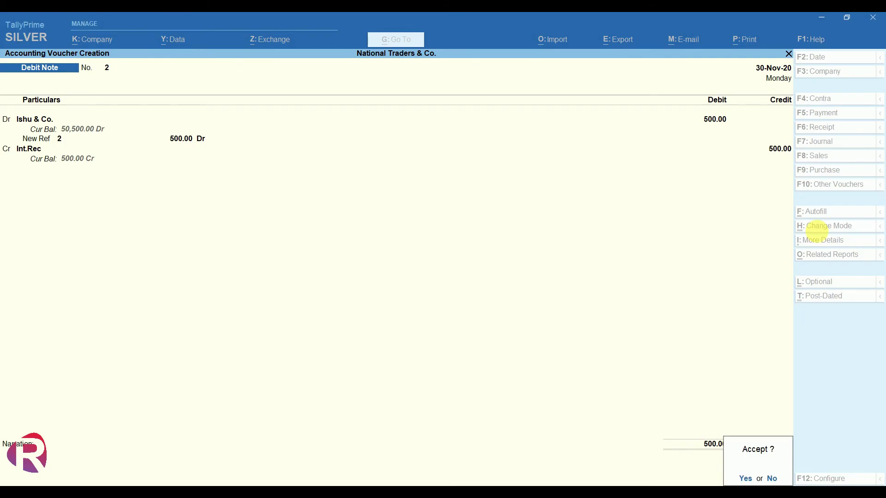
{"action": "key", "text": "Return"}
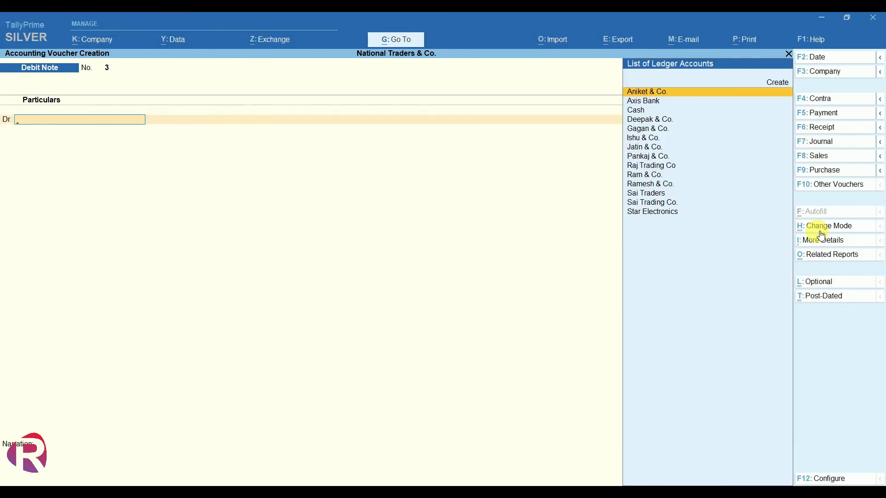
Open the Ledger Vouchers report for Ishu & Co
{"action": "key", "text": "alt+g"}
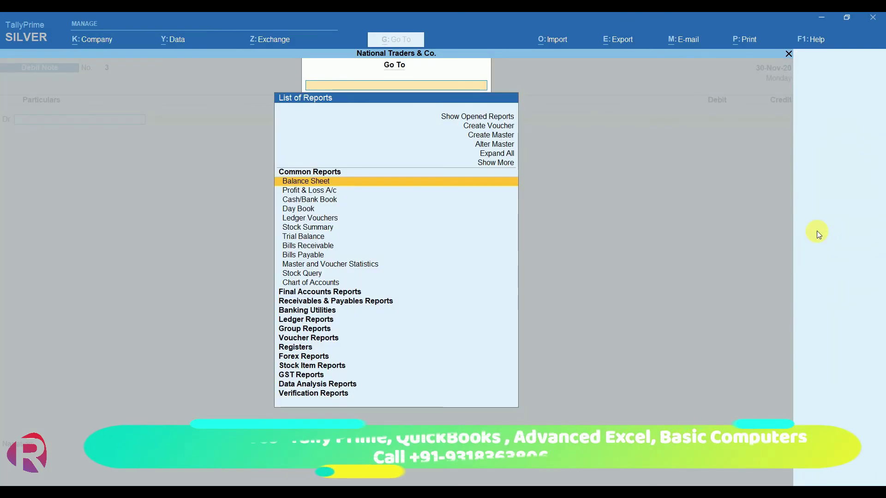
{"action": "type", "text": "Led"}
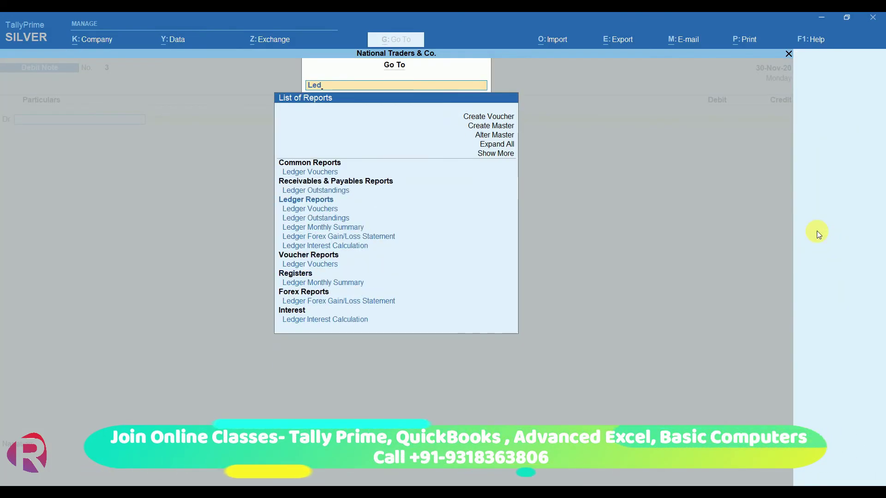
{"action": "key", "text": "Return"}
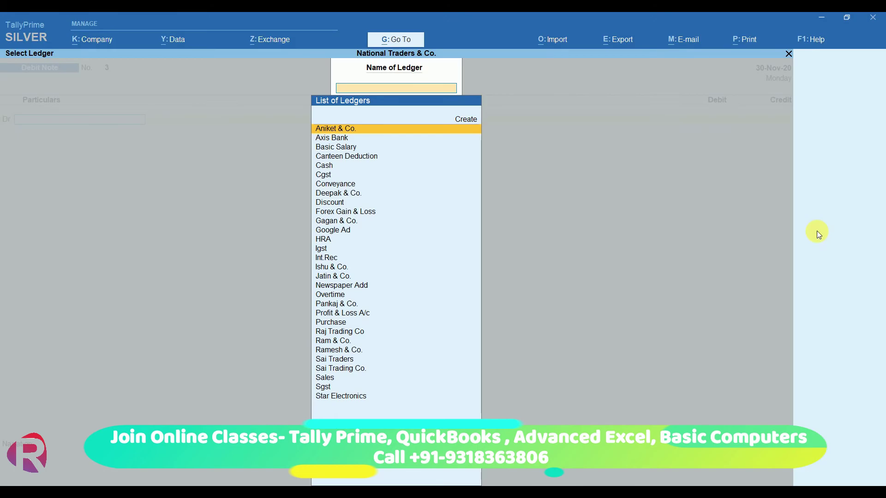
{"action": "type", "text": "is"}
{"action": "key", "text": "Return"}
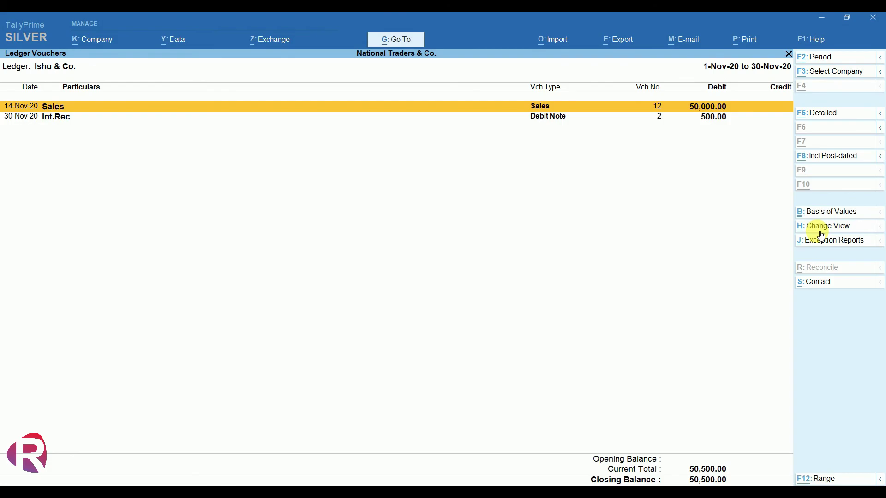
Add a receipt voucher from the ledger report, date it 30-11 and choose Ishu & Co. as the credited account
{"action": "key", "text": "alt+a"}
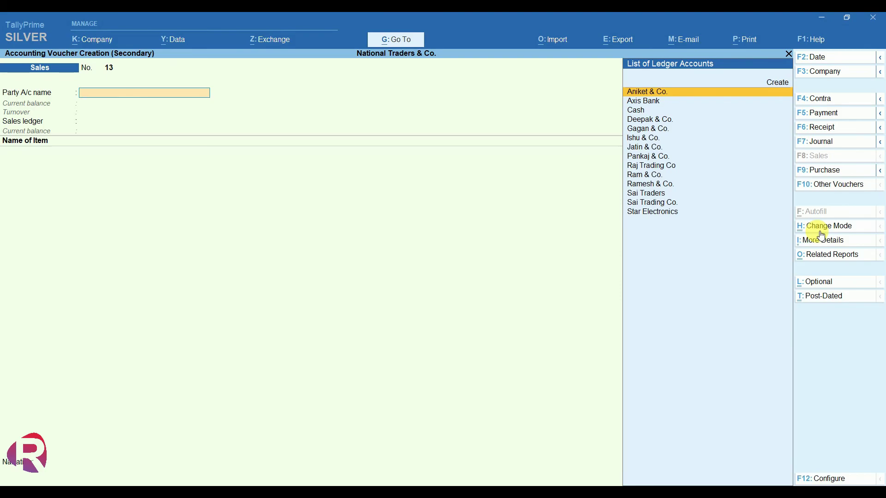
{"action": "key", "text": "F6"}
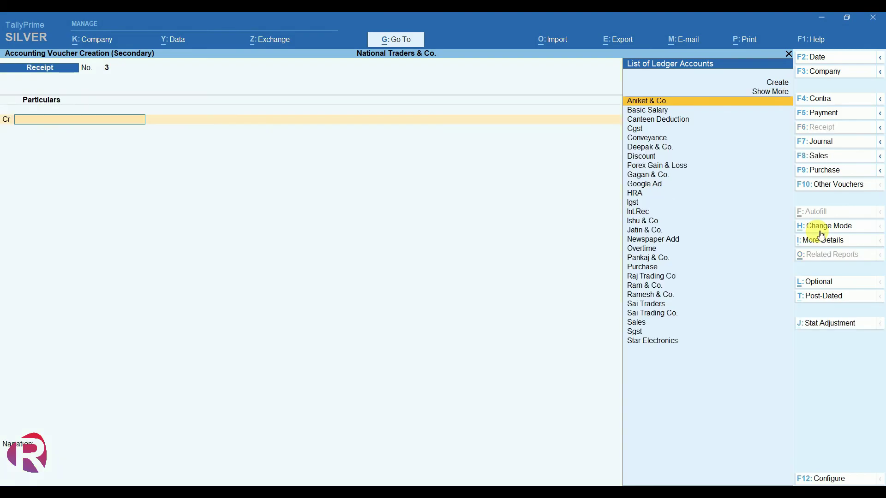
{"action": "key", "text": "F2"}
{"action": "type", "text": "30-11"}
{"action": "key", "text": "Return"}
{"action": "type", "text": "is"}
{"action": "key", "text": "Return"}
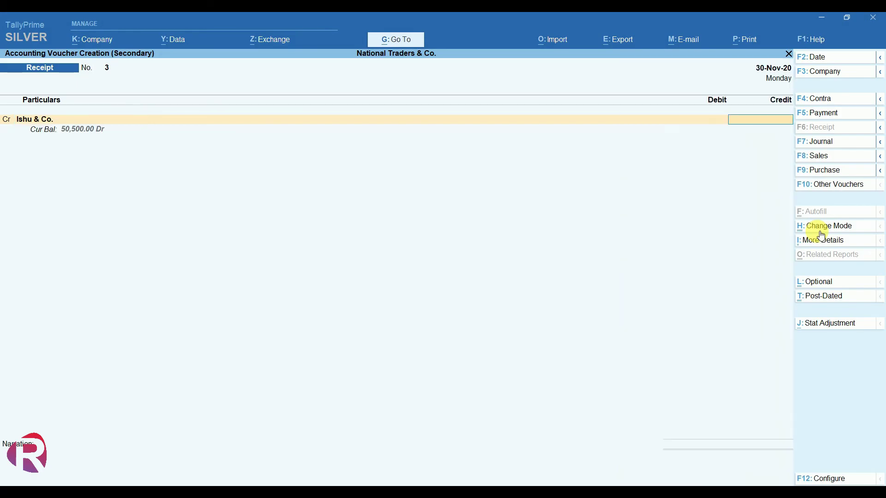
Credit Ishu & Co. with 50500, allocated against bill 12 for 50,000.00 and bill 2 for 500.00
{"action": "type", "text": "50500"}
{"action": "key", "text": "Return"}
{"action": "key", "text": "Return"}
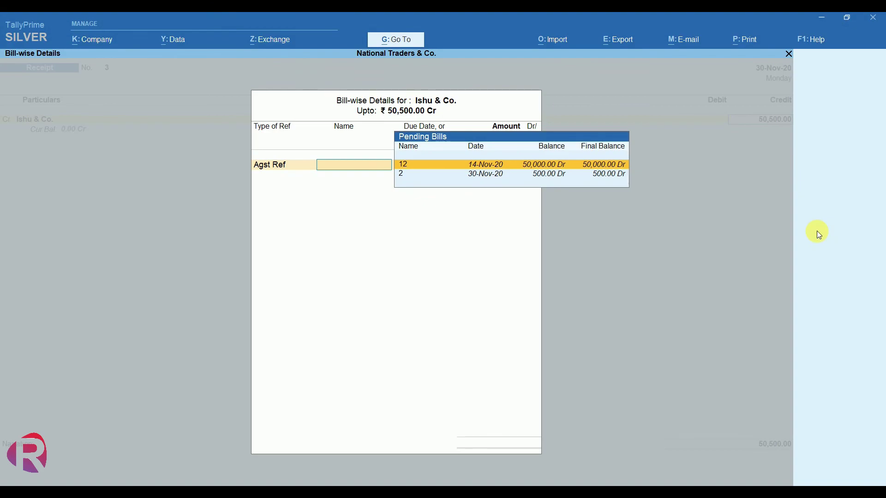
{"action": "key", "text": "Return"}
{"action": "key", "text": "Return"}
{"action": "key", "text": "Return"}
{"action": "key", "text": "Return"}
{"action": "key", "text": "Return"}
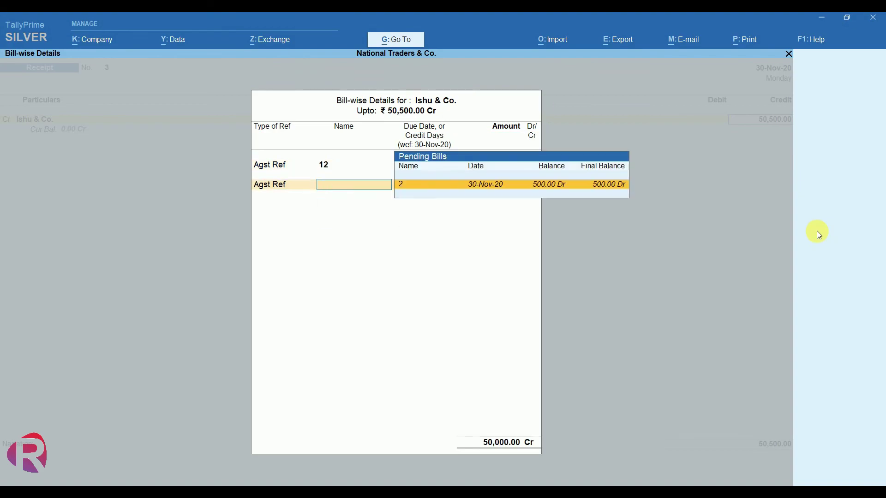
{"action": "key", "text": "Return"}
{"action": "key", "text": "Return"}
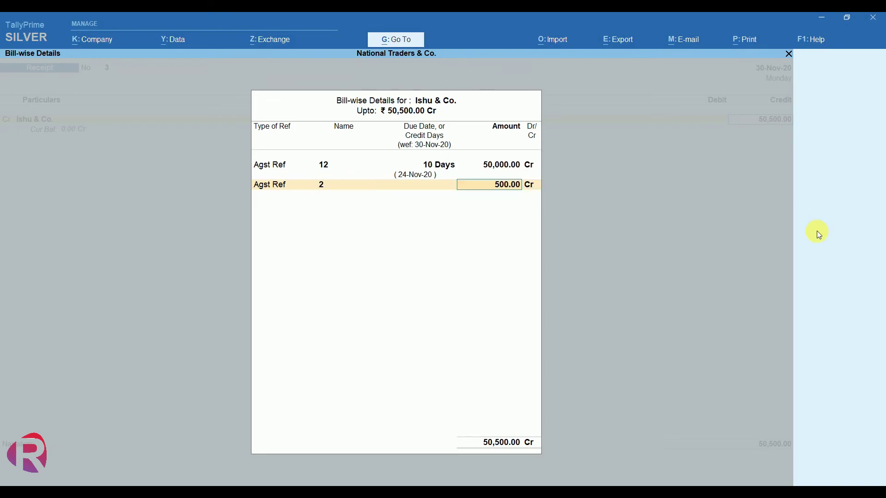
{"action": "key", "text": "Return"}
{"action": "key", "text": "Return"}
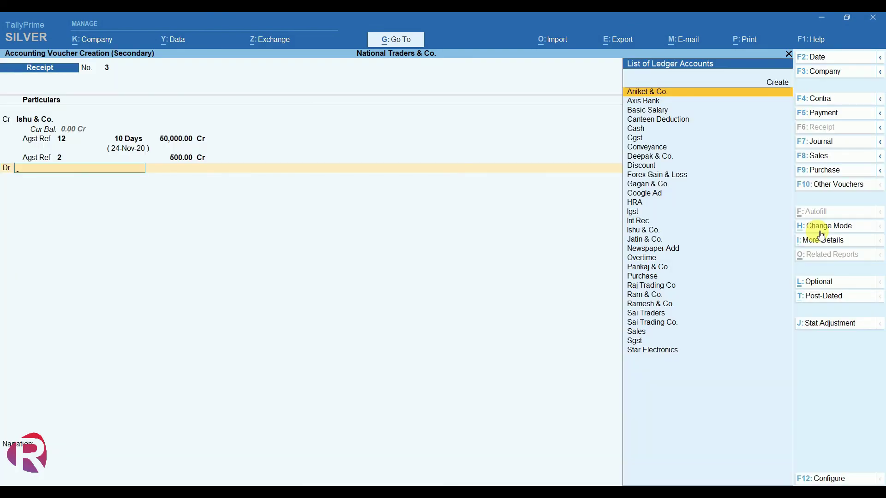
Debit Axis Bank with 50,500.00 as Cheque/DD dated 30-Nov-20, leave the instrument number and bank name blank, and save the receipt
{"action": "key", "text": "Down"}
{"action": "key", "text": "Return"}
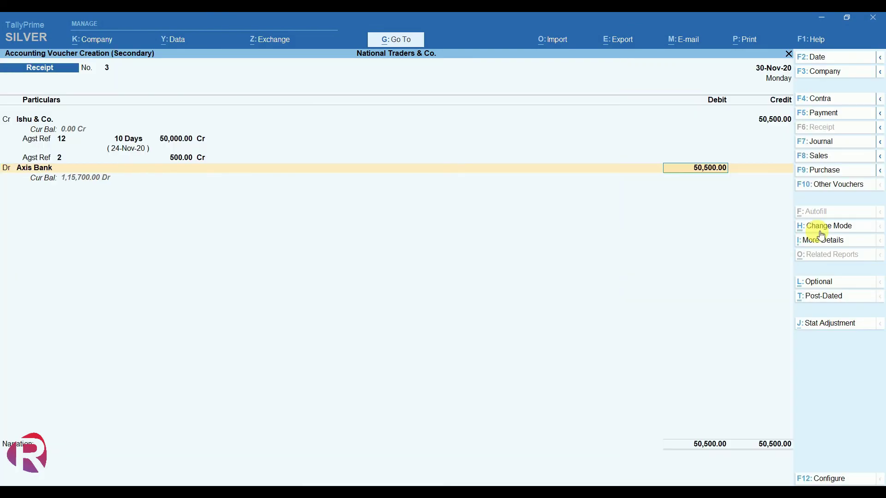
{"action": "key", "text": "Return"}
{"action": "key", "text": "Return"}
{"action": "key", "text": "Return"}
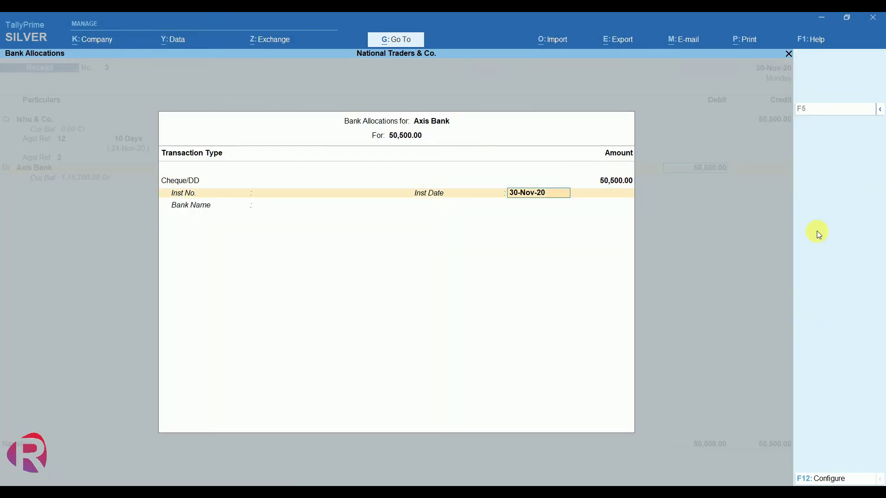
{"action": "key", "text": "Return"}
{"action": "key", "text": "Return"}
{"action": "key", "text": "Return"}
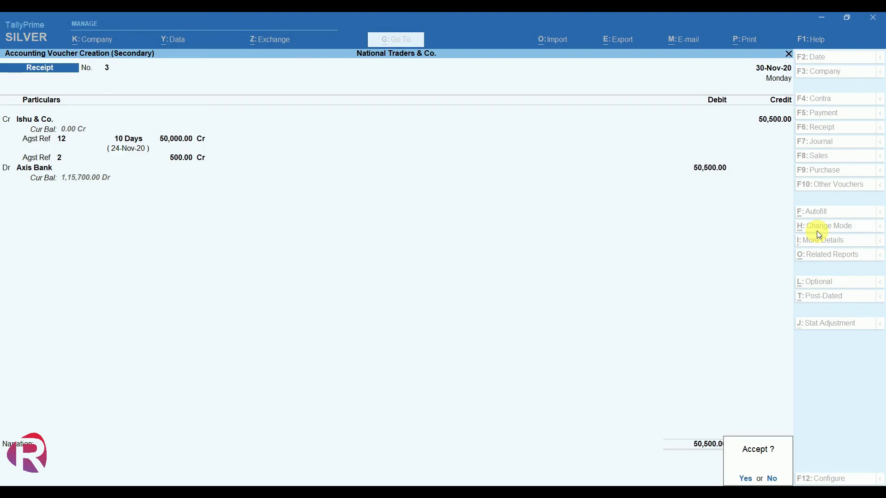
{"action": "key", "text": "Return"}
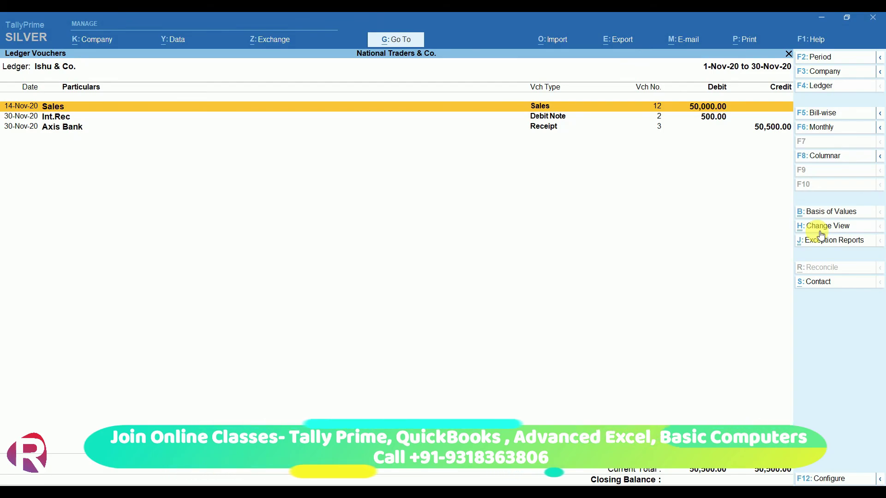
Close the ledger report and the blank debit note to return to the Gateway of Tally
{"action": "key", "text": "Escape"}
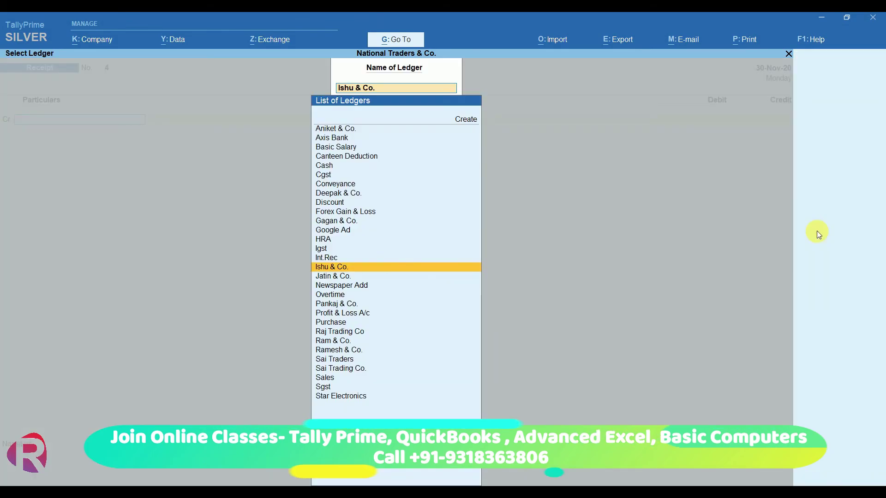
{"action": "key", "text": "Escape"}
{"action": "key", "text": "Escape"}
{"action": "key", "text": "Escape"}
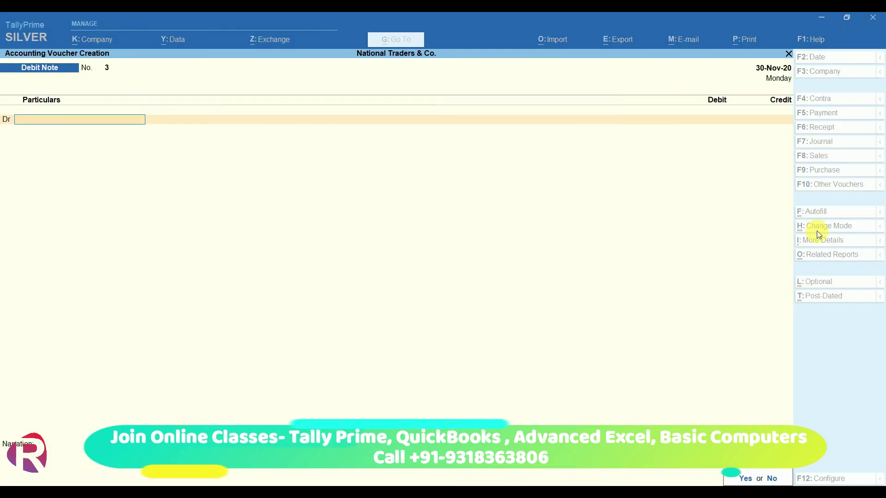
{"action": "key", "text": "Escape"}
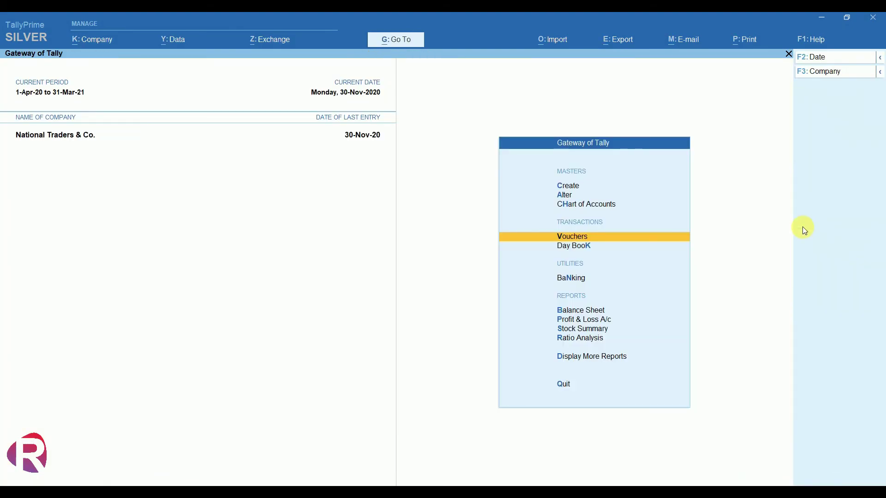